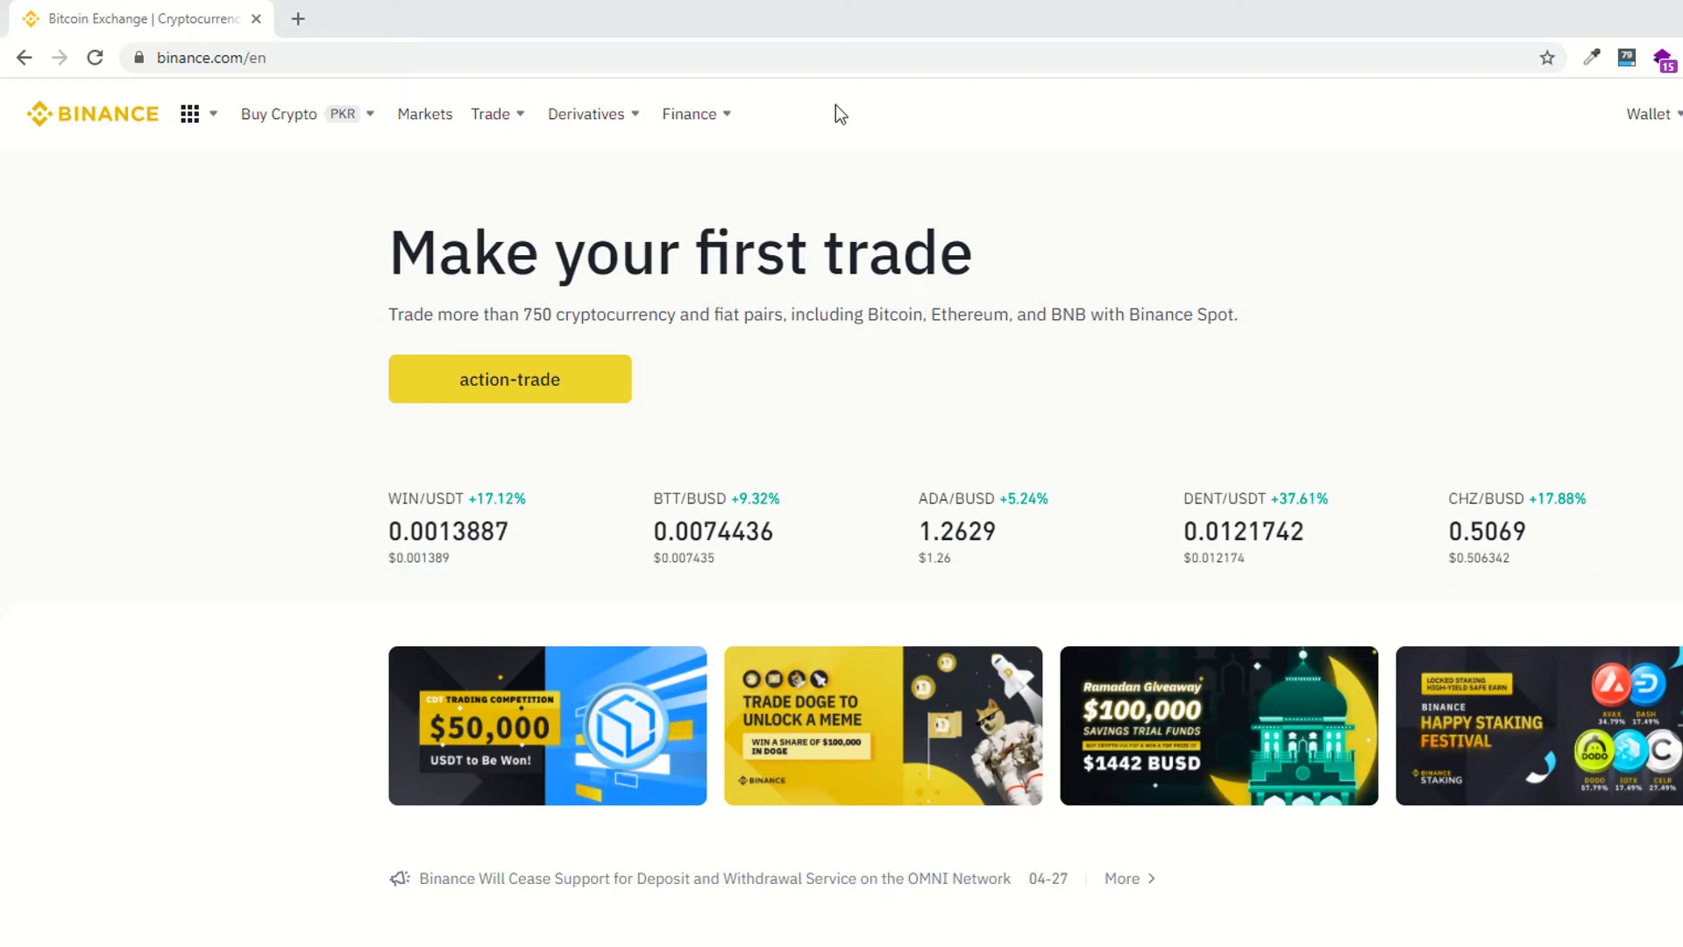
# Step: Bring up the Trade dropdown in the Binance top navigation bar
pyautogui.moveTo(491, 112)
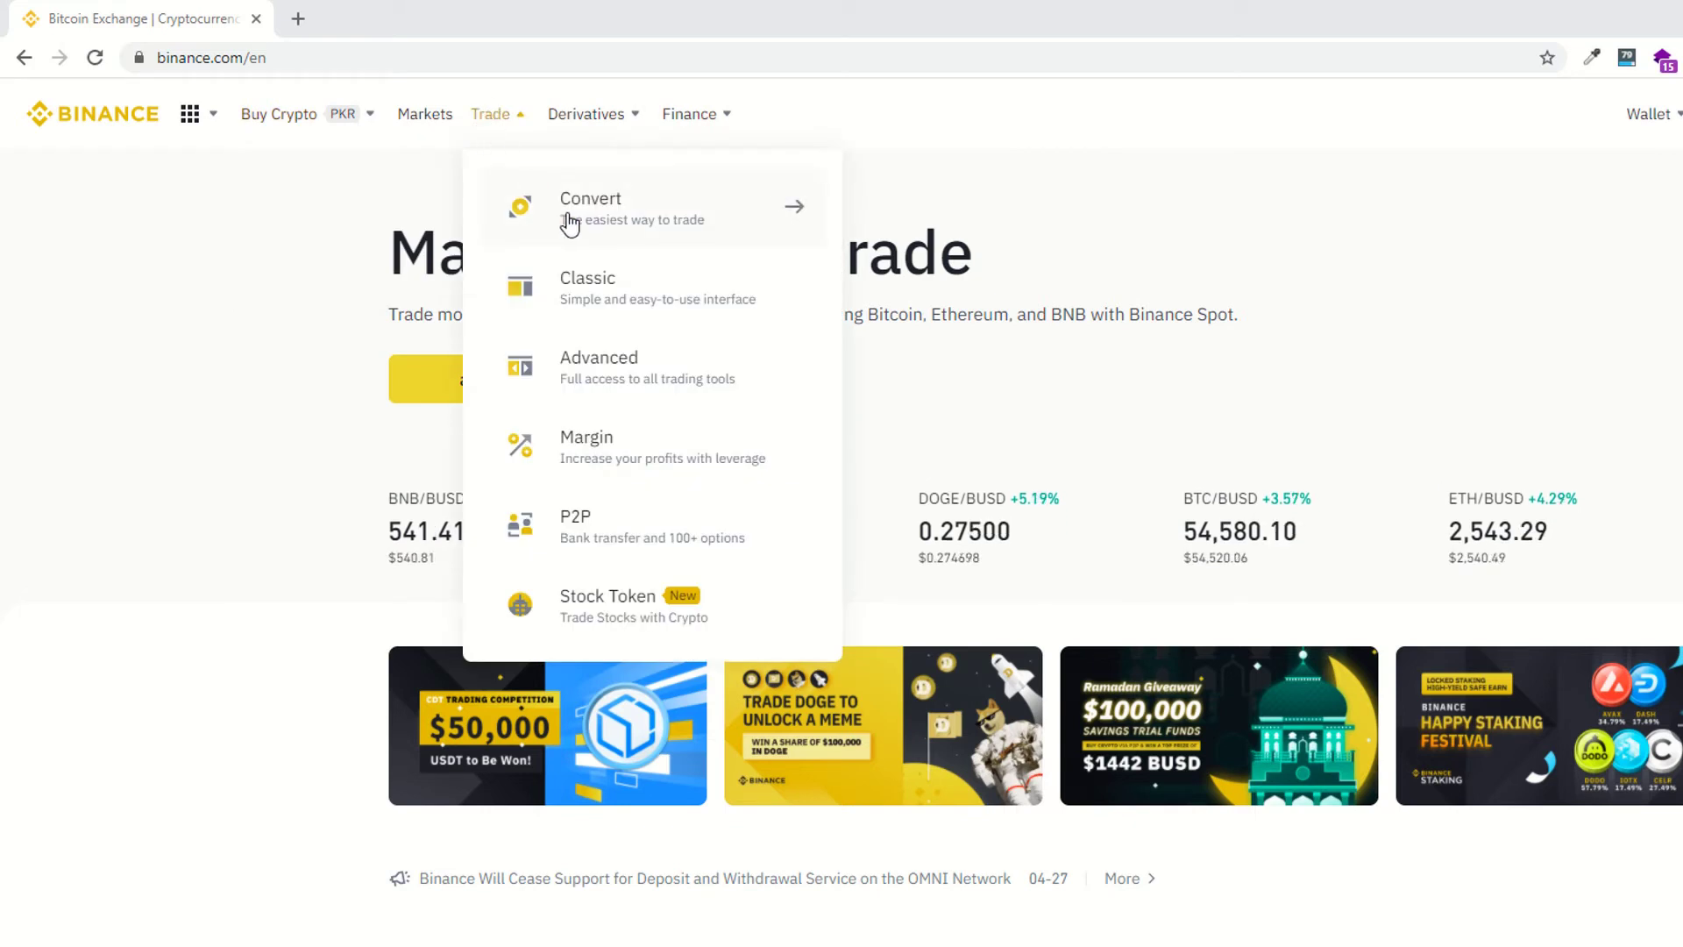
pyautogui.click(186, 58)
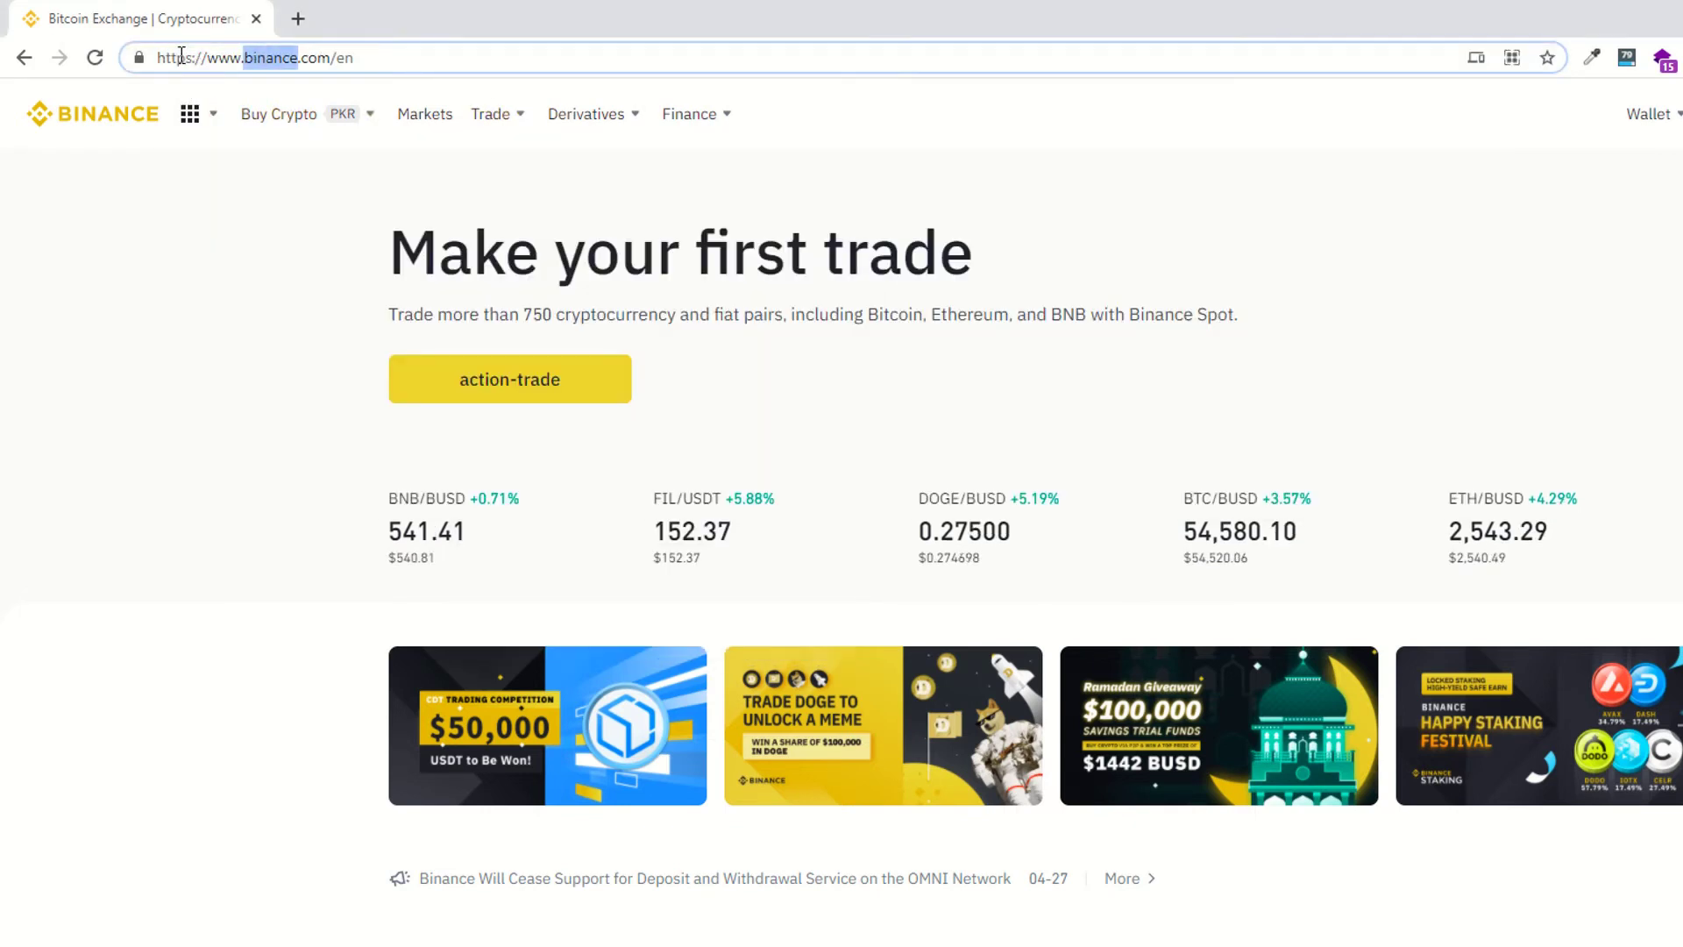
pyautogui.click(110, 384)
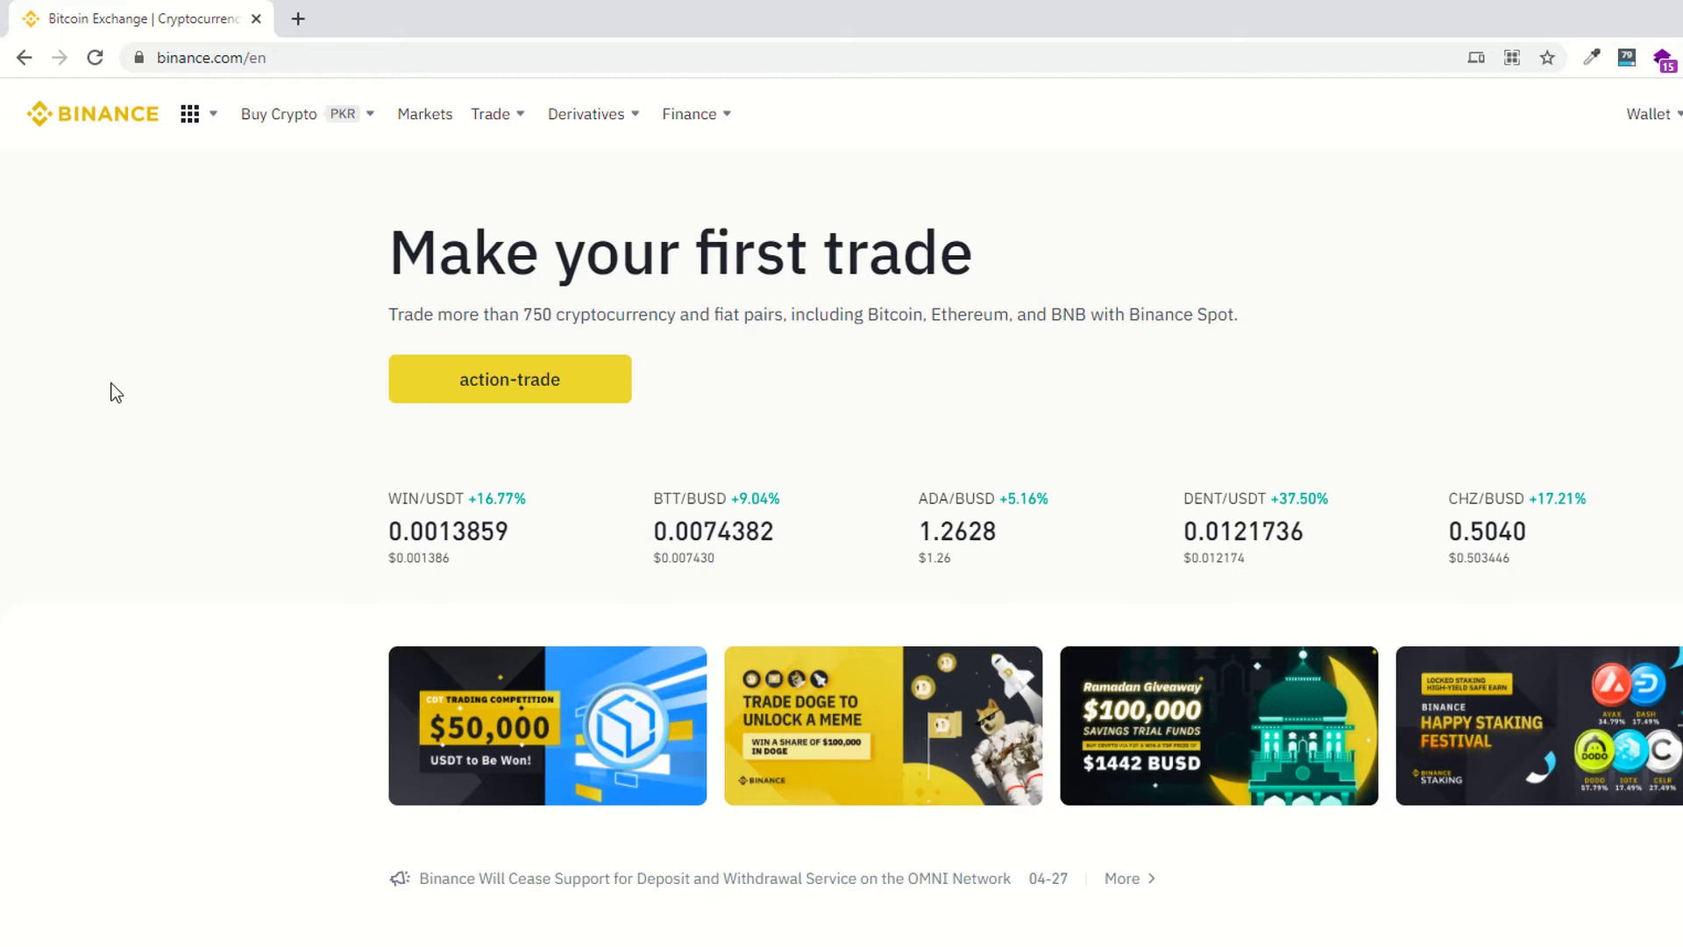
pyautogui.click(1619, 60)
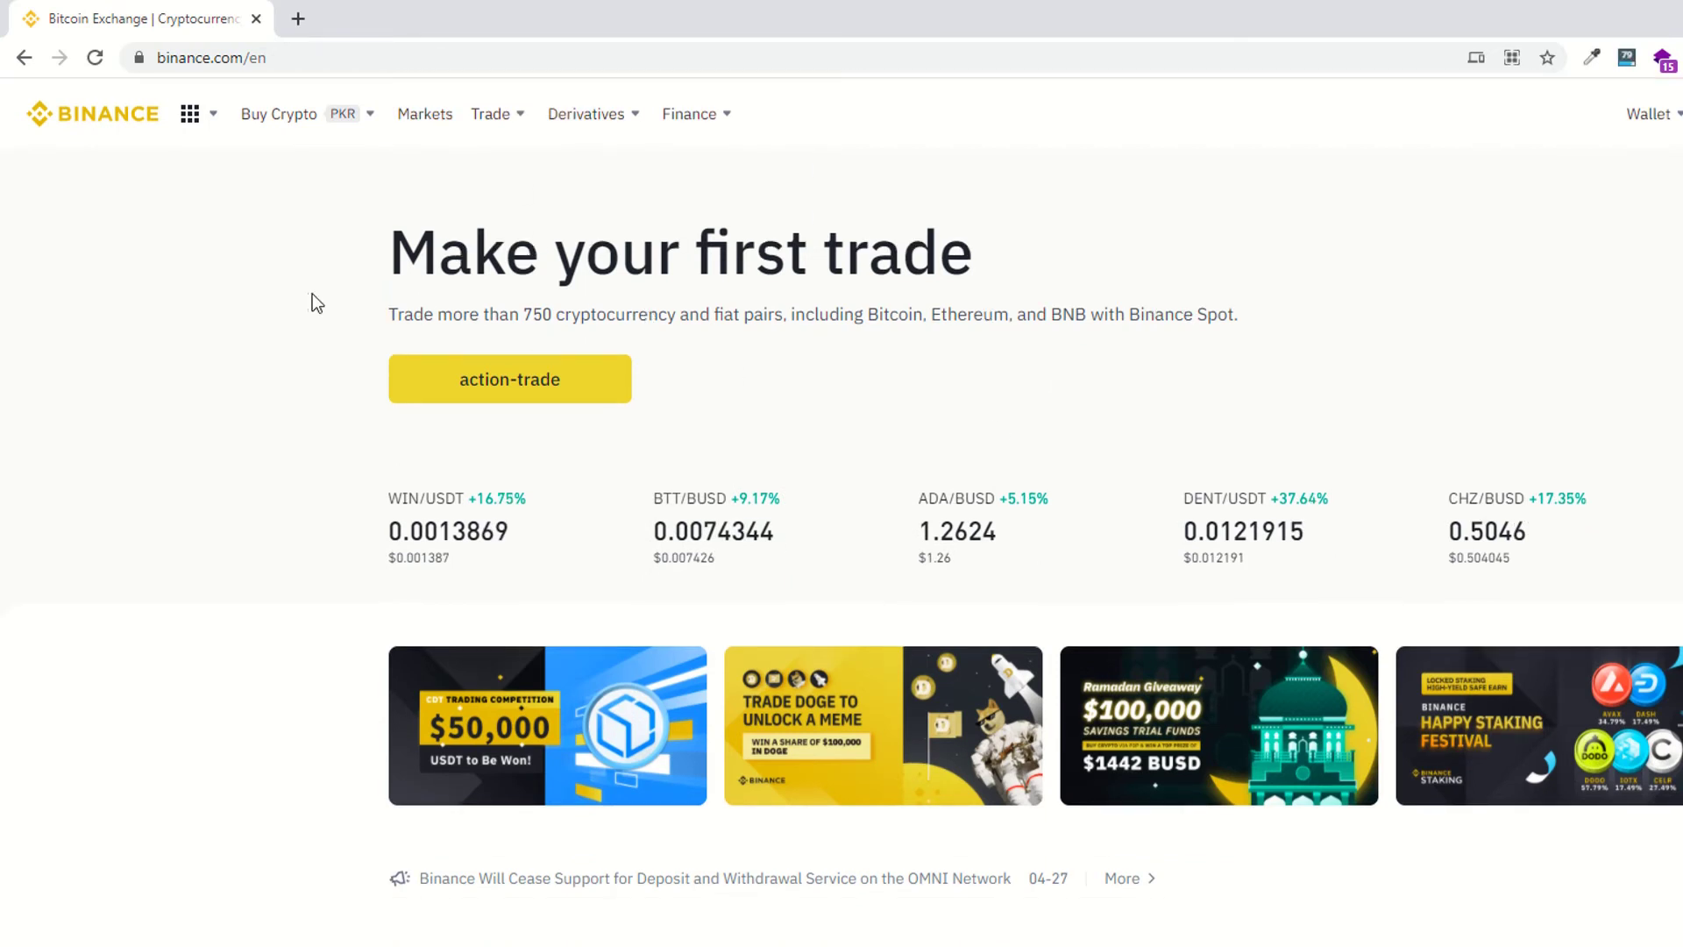
# Step: Choose Convert from the Trade menu to reach the Convert & OTC Portal
pyautogui.moveTo(503, 139)
pyautogui.click(590, 220)
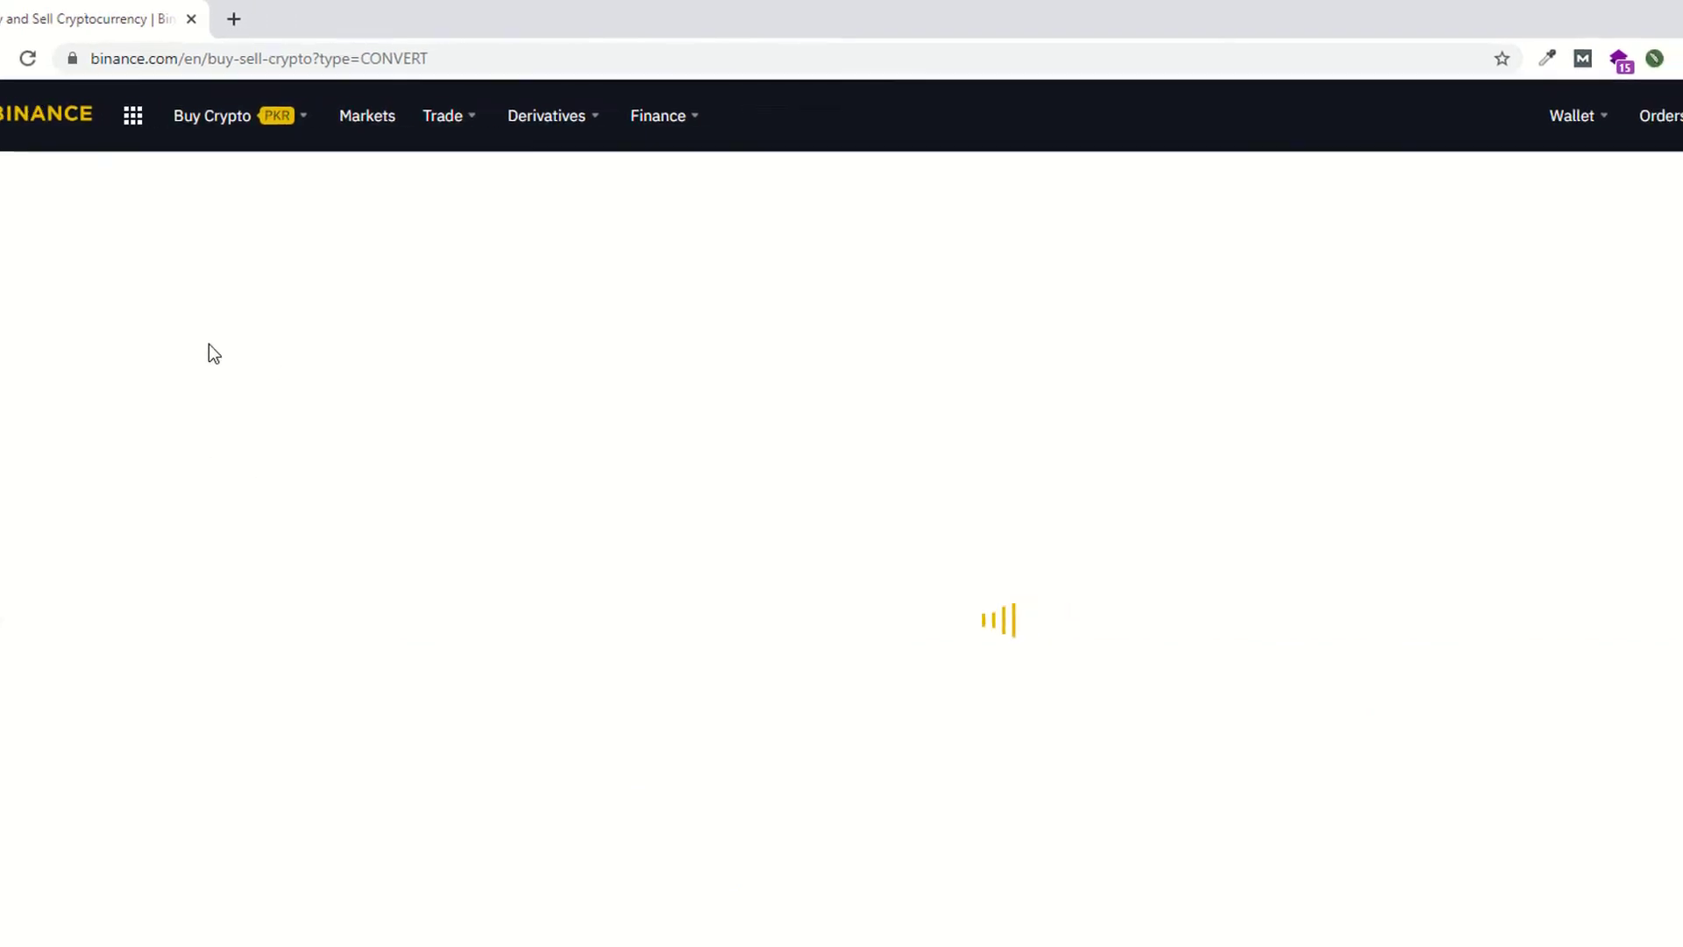
pyautogui.moveTo(1294, 134)
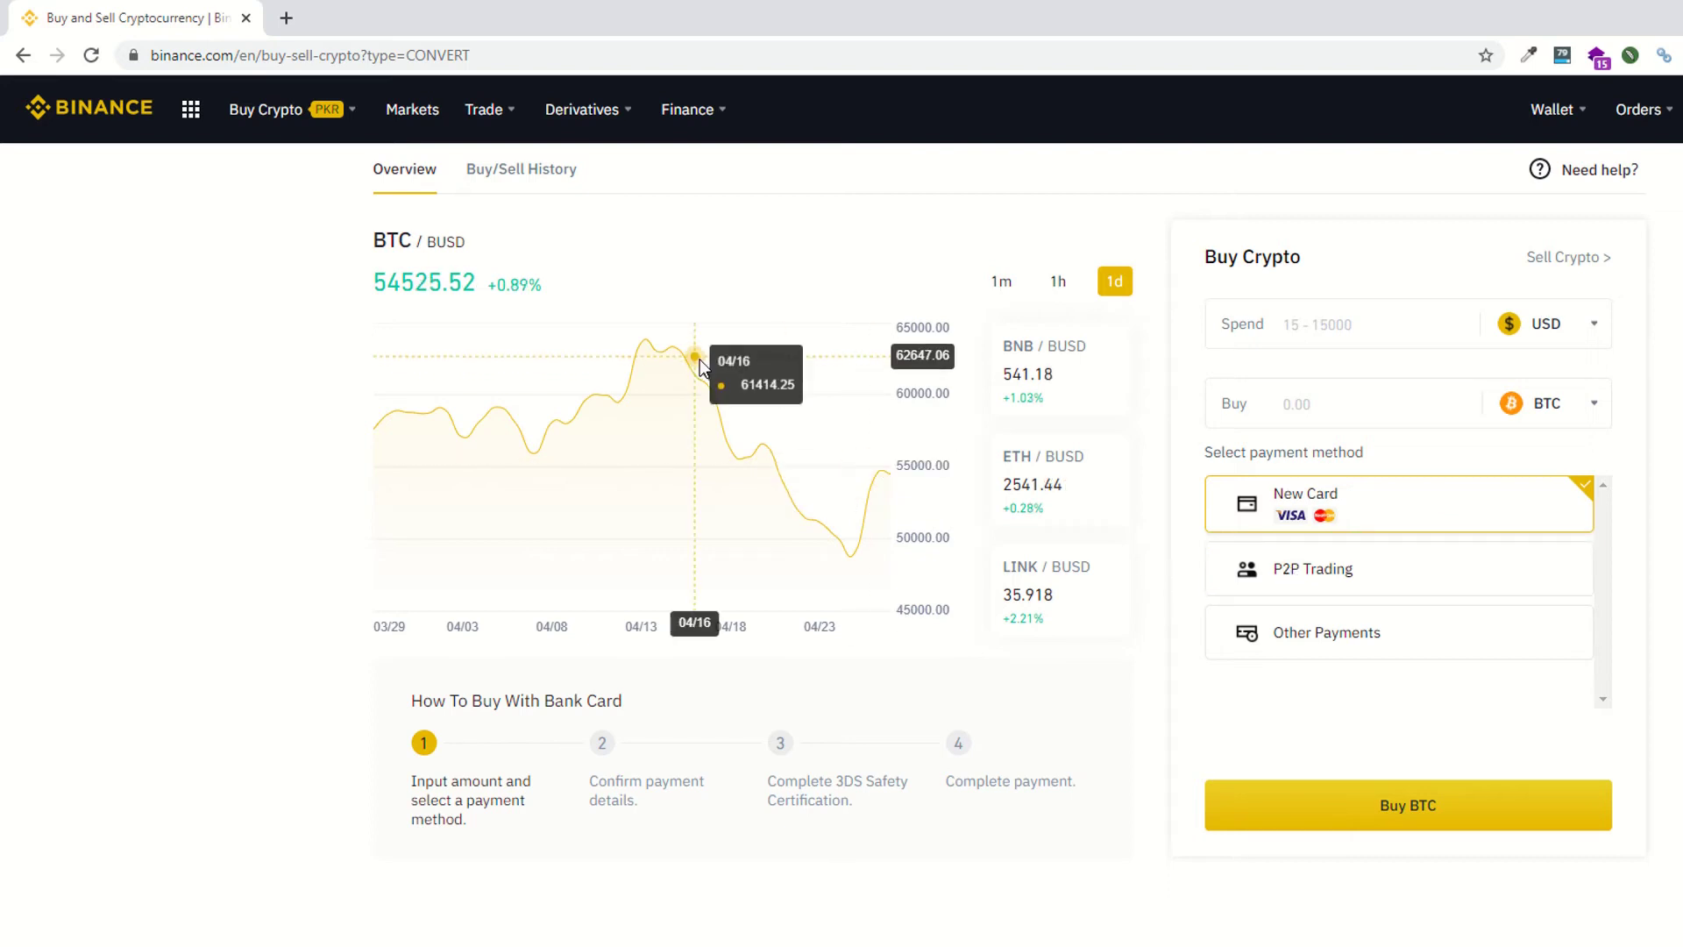
pyautogui.moveTo(803, 485)
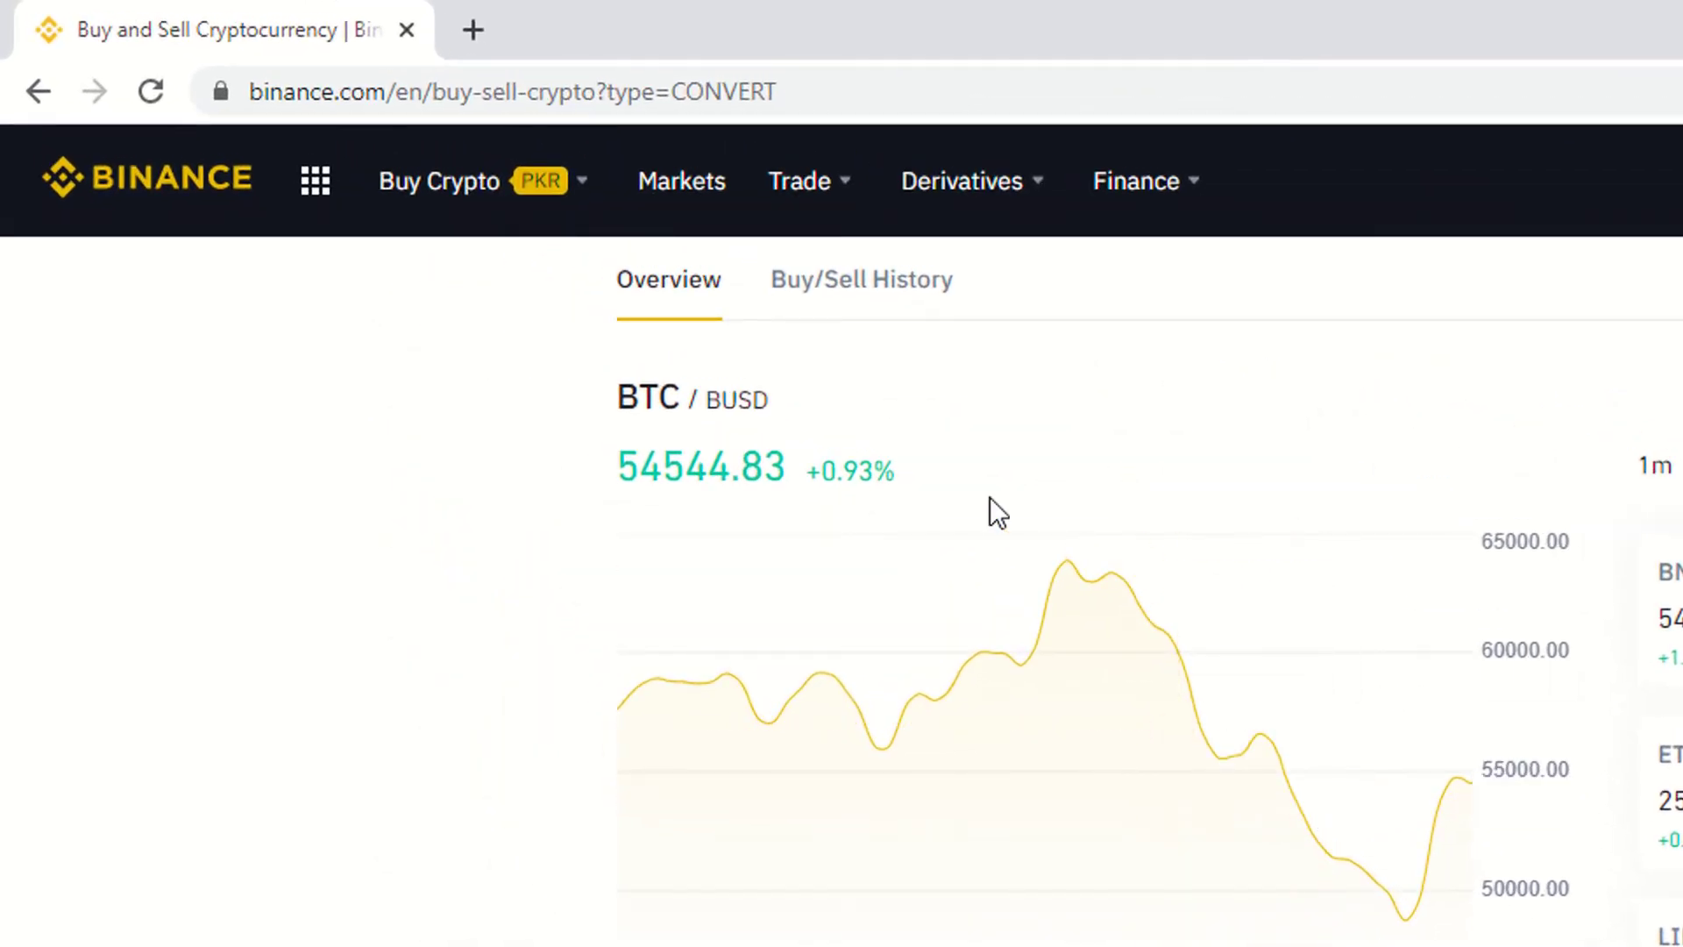
# Step: In the Convert & OTC Portal, set BTT as the coin to receive
pyautogui.moveTo(813, 197)
pyautogui.click(868, 279)
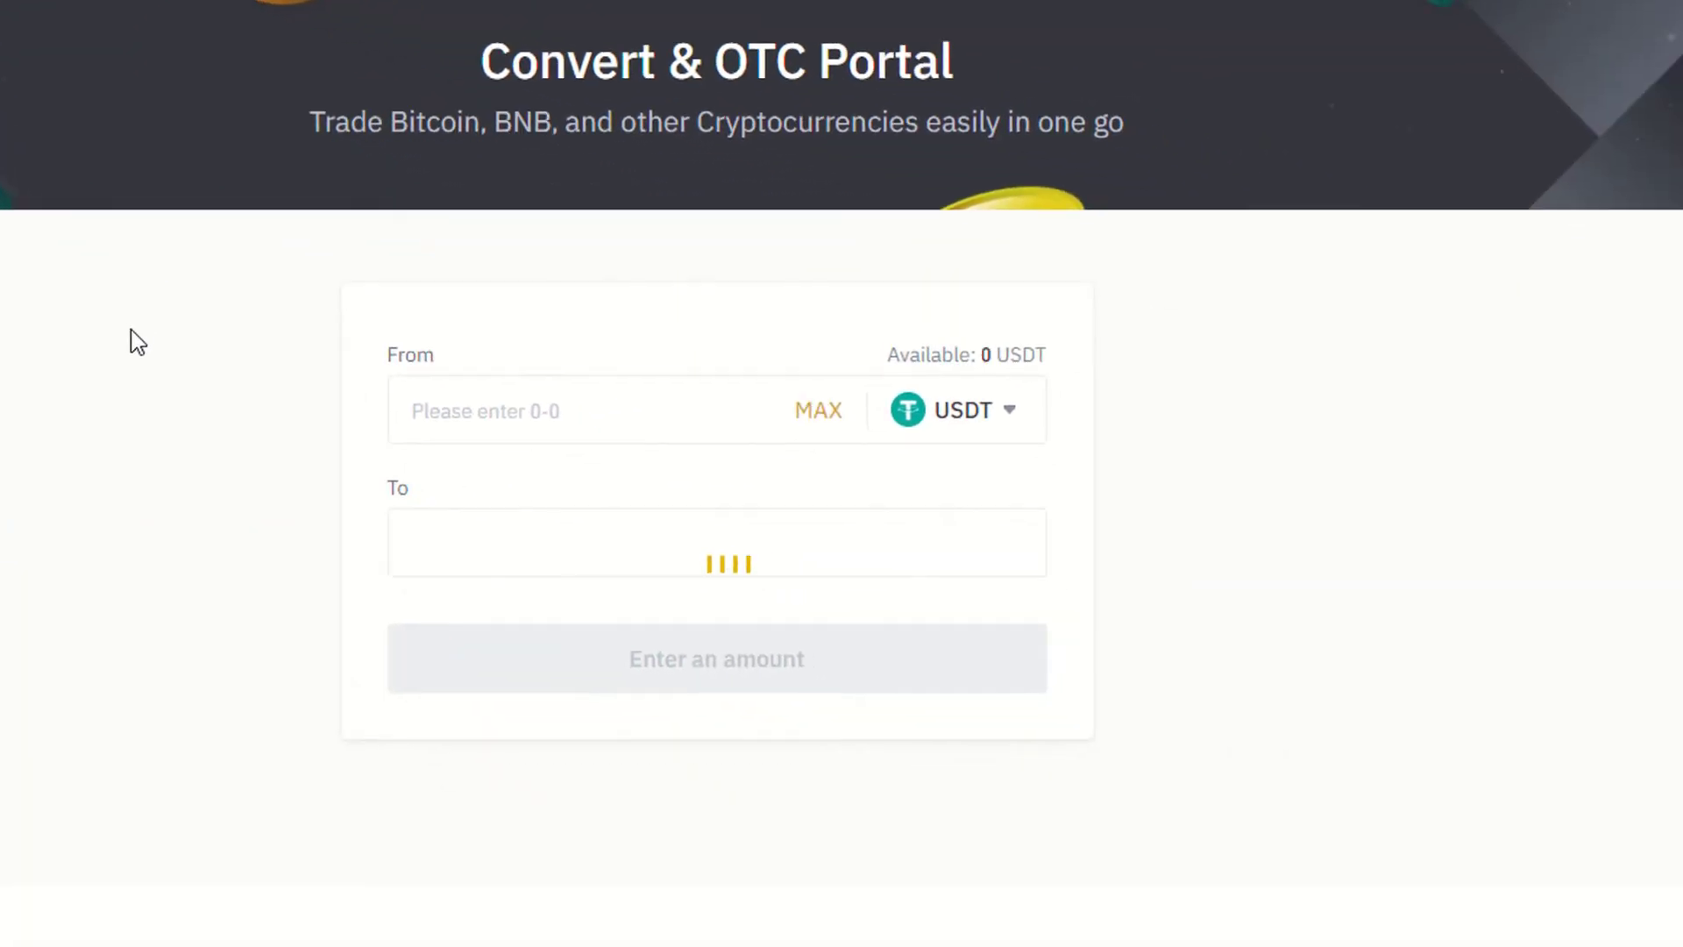
pyautogui.moveTo(892, 353); pyautogui.dragTo(931, 355)
pyautogui.click(860, 409)
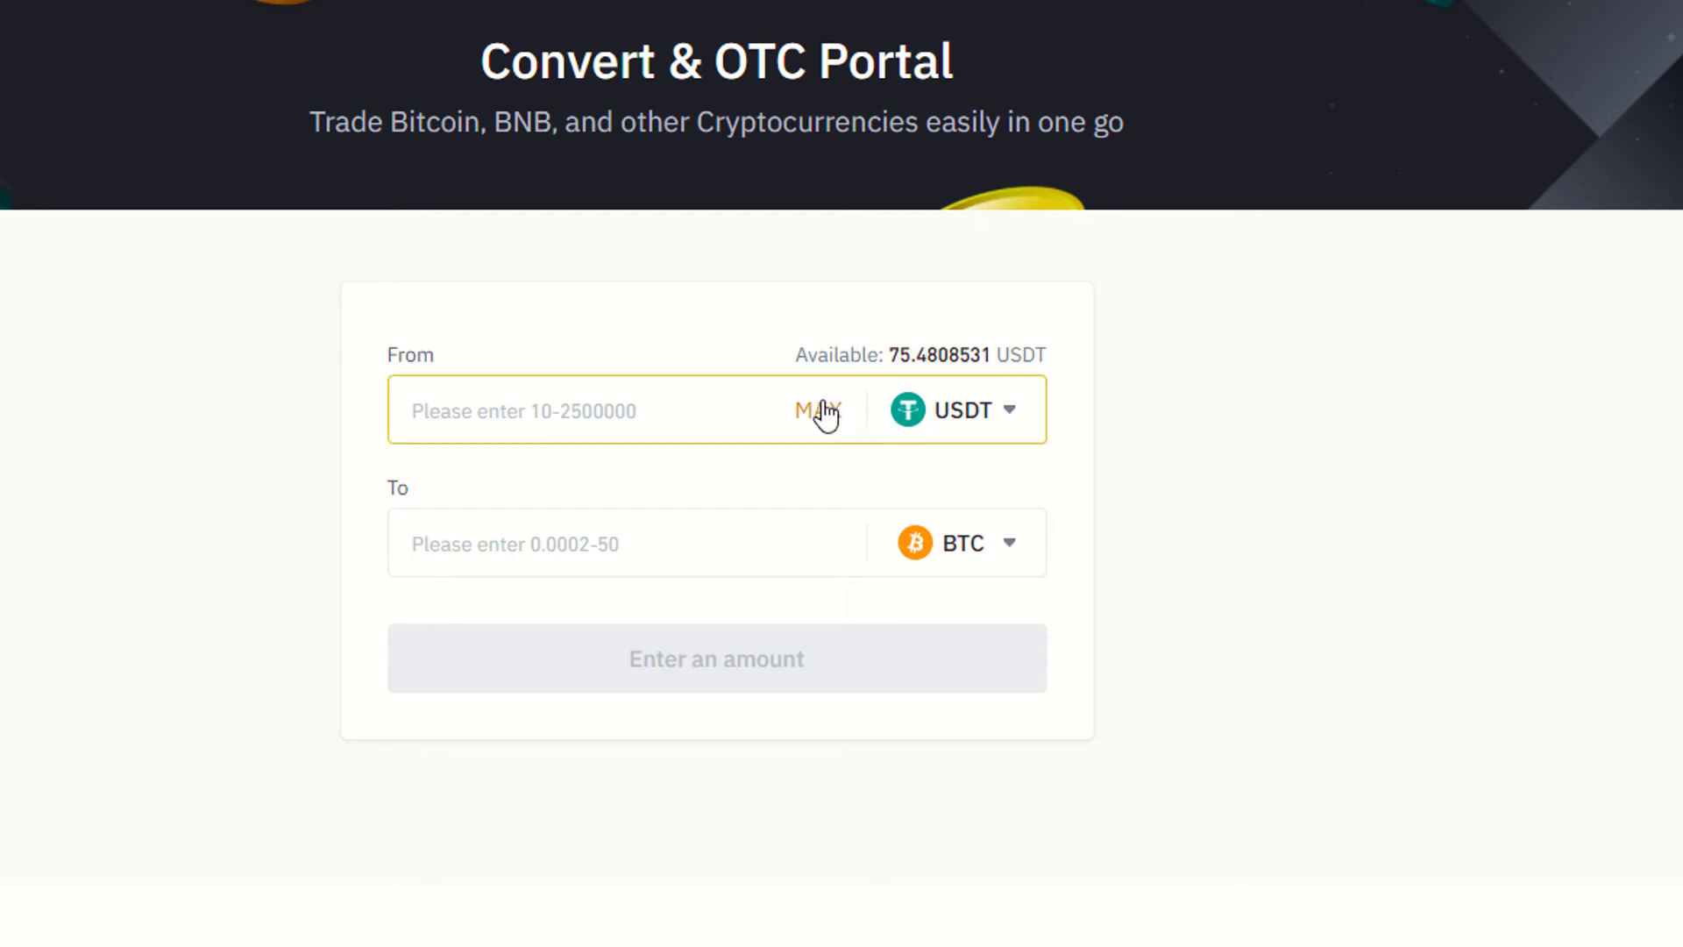
pyautogui.click(978, 551)
pyautogui.write('btt')
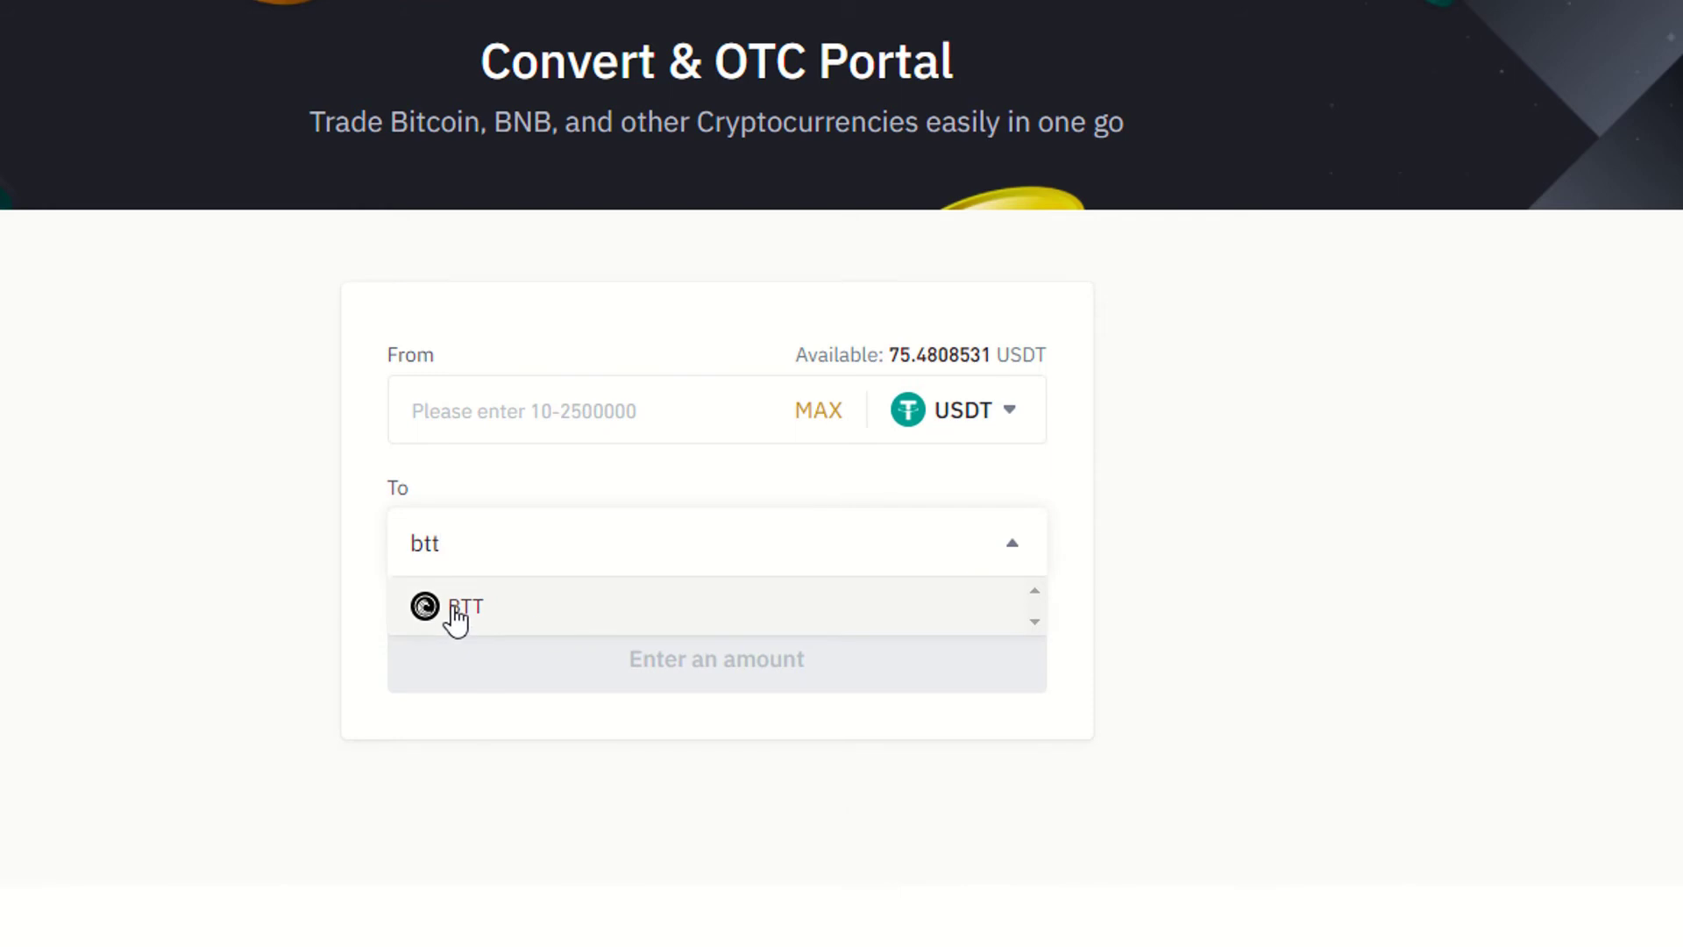
pyautogui.click(456, 619)
# Step: Preview converting the full USDT balance to BTT, then return to edit the amount
pyautogui.click(565, 398)
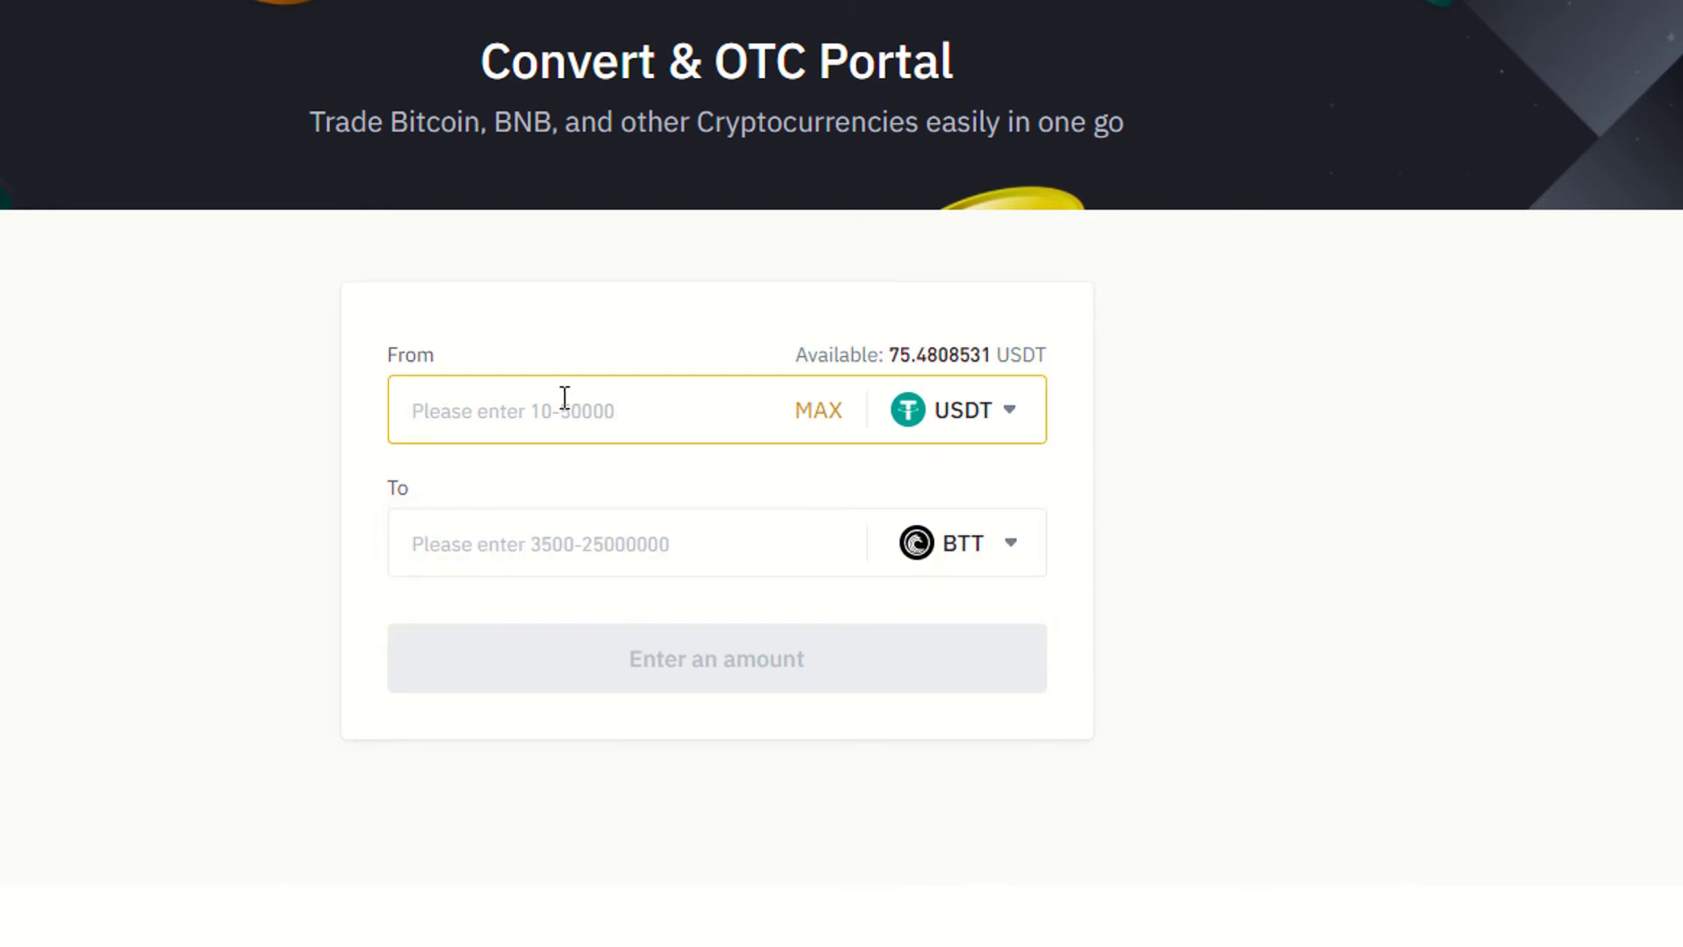
pyautogui.click(817, 410)
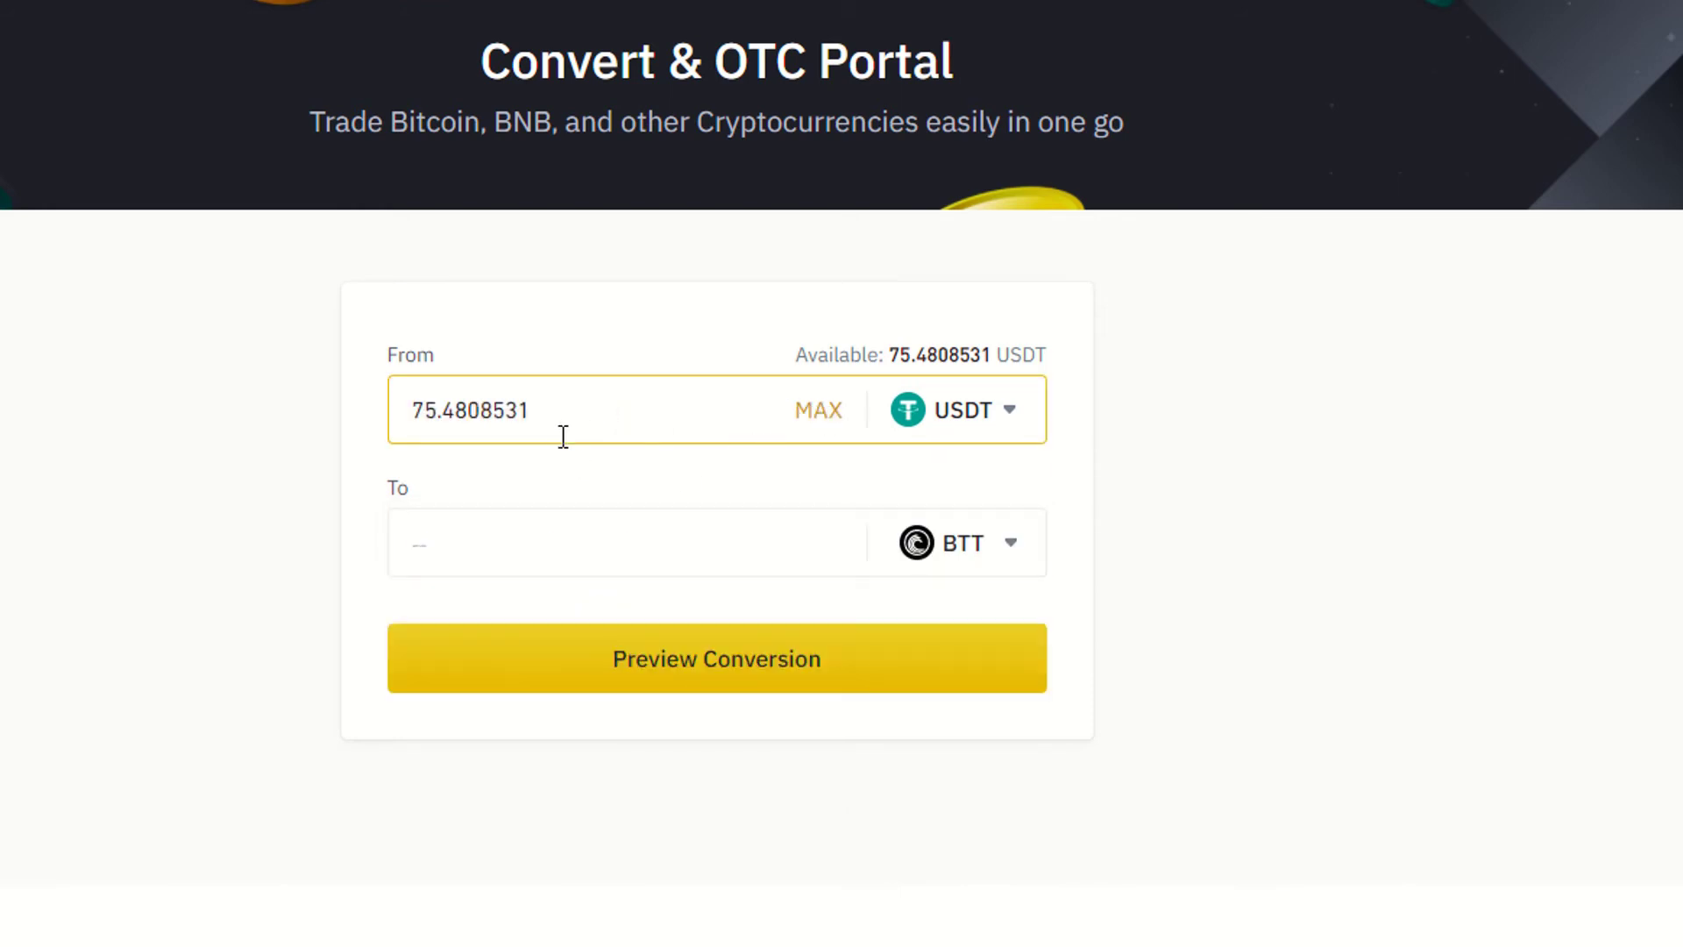
pyautogui.click(639, 680)
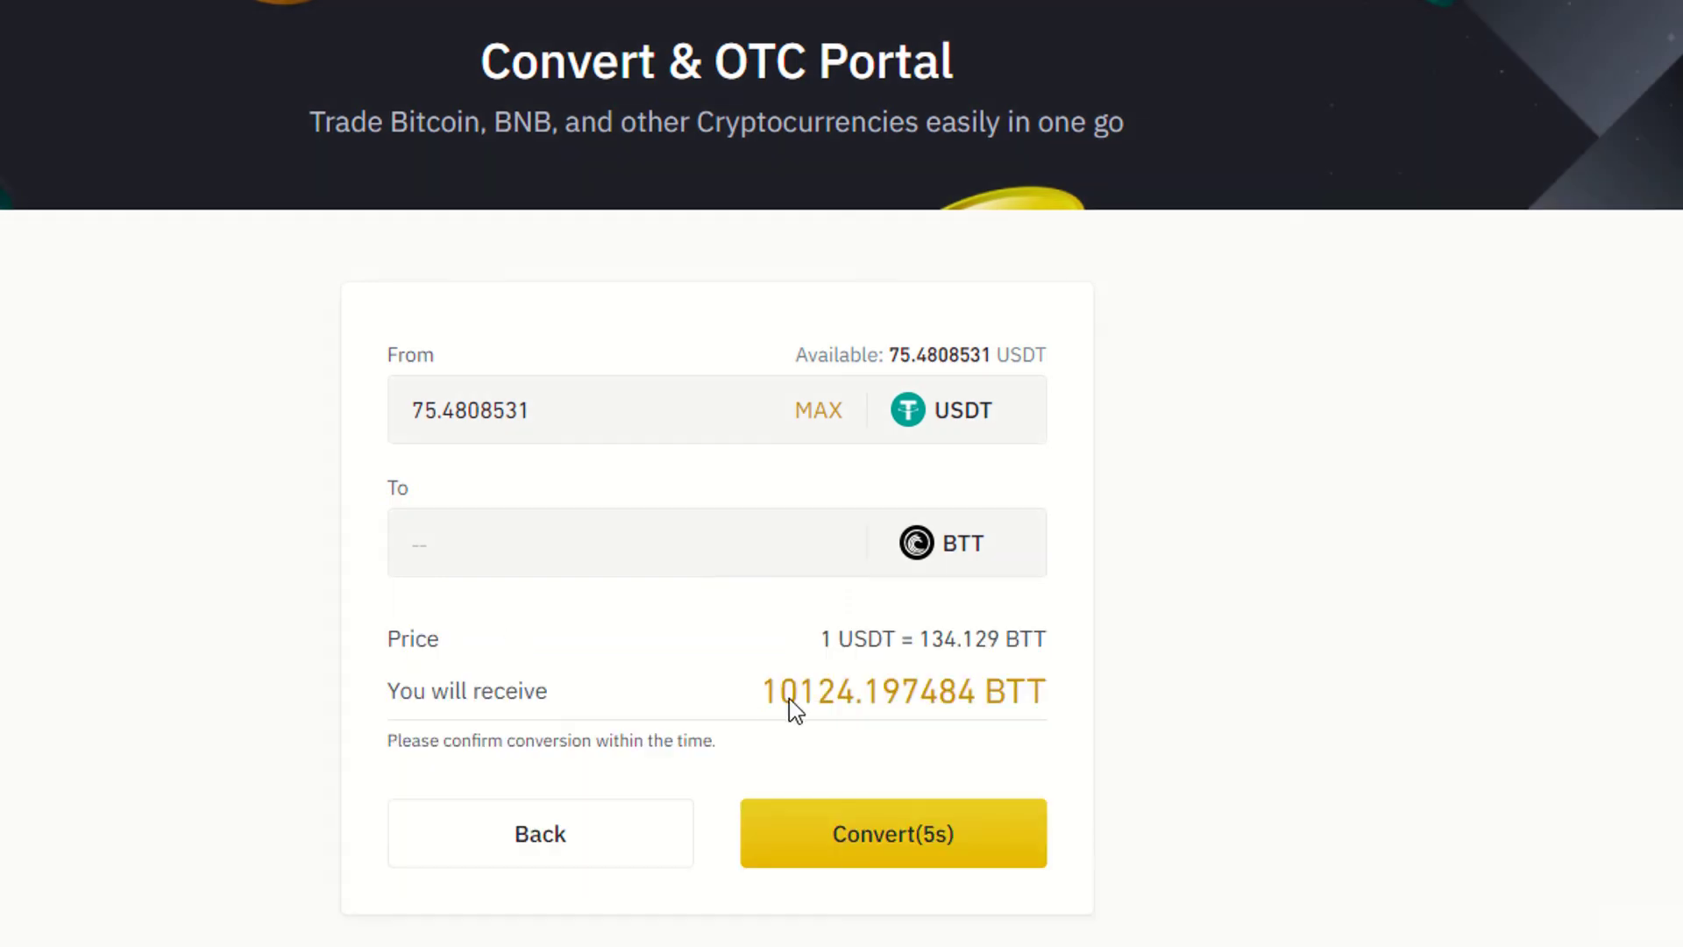
pyautogui.moveTo(762, 693); pyautogui.dragTo(859, 697)
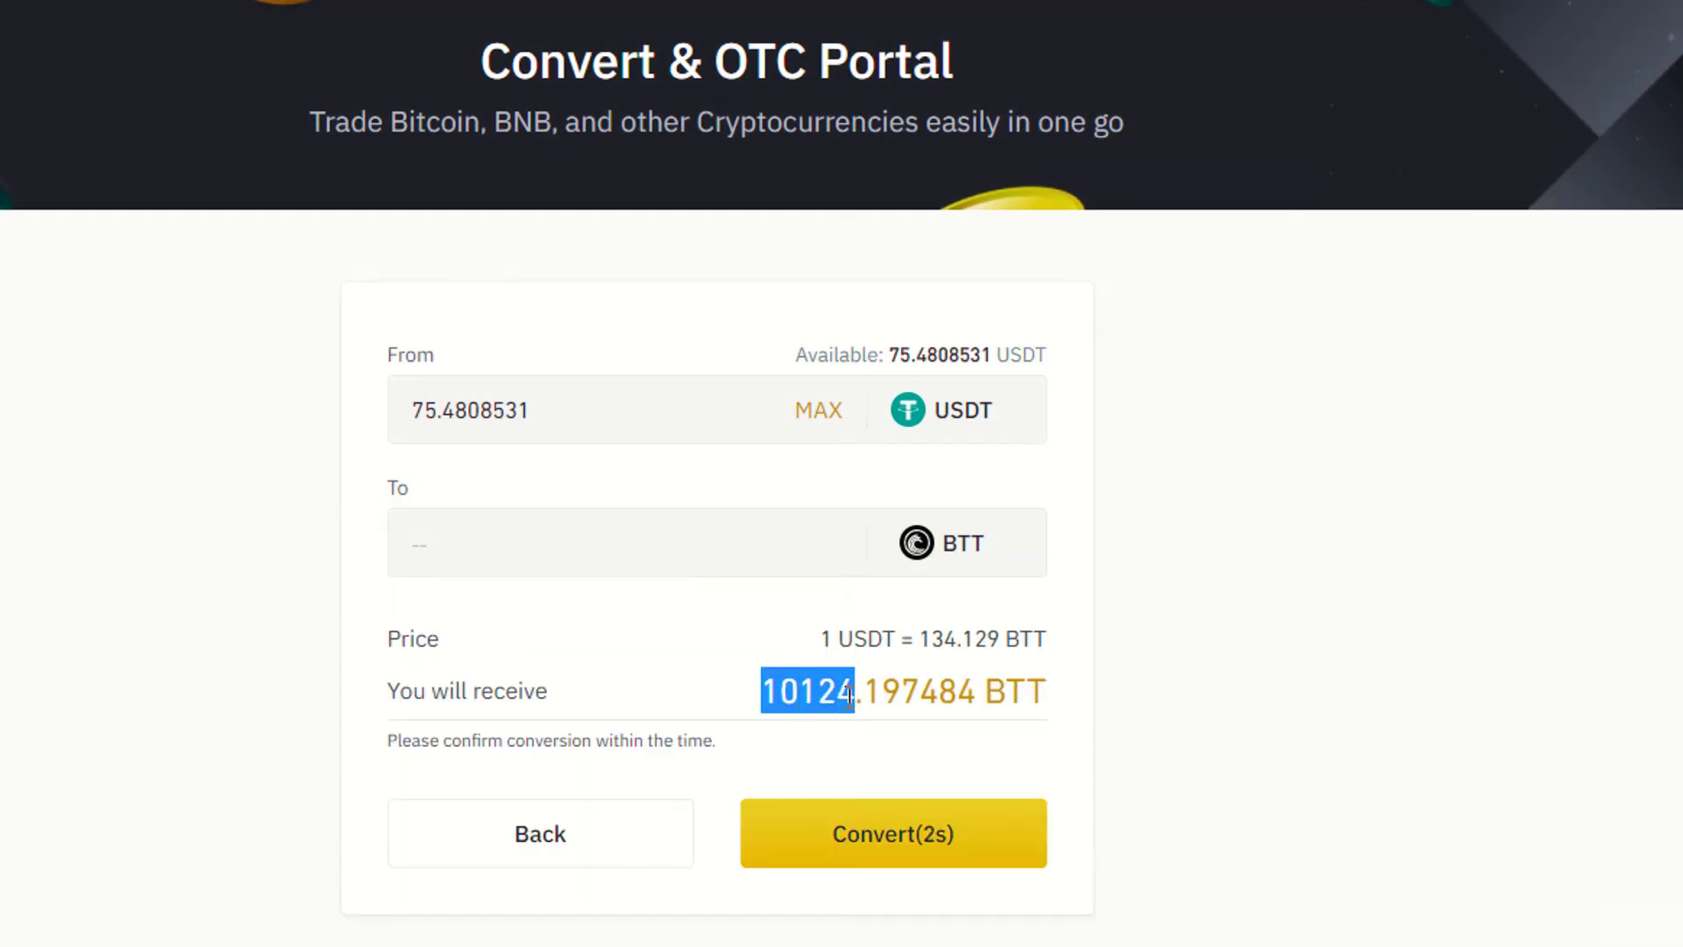
pyautogui.click(616, 823)
pyautogui.moveTo(561, 410); pyautogui.dragTo(375, 417)
# Step: Enter 15 USDT as the amount and preview the conversion
pyautogui.write('15')
pyautogui.click(302, 436)
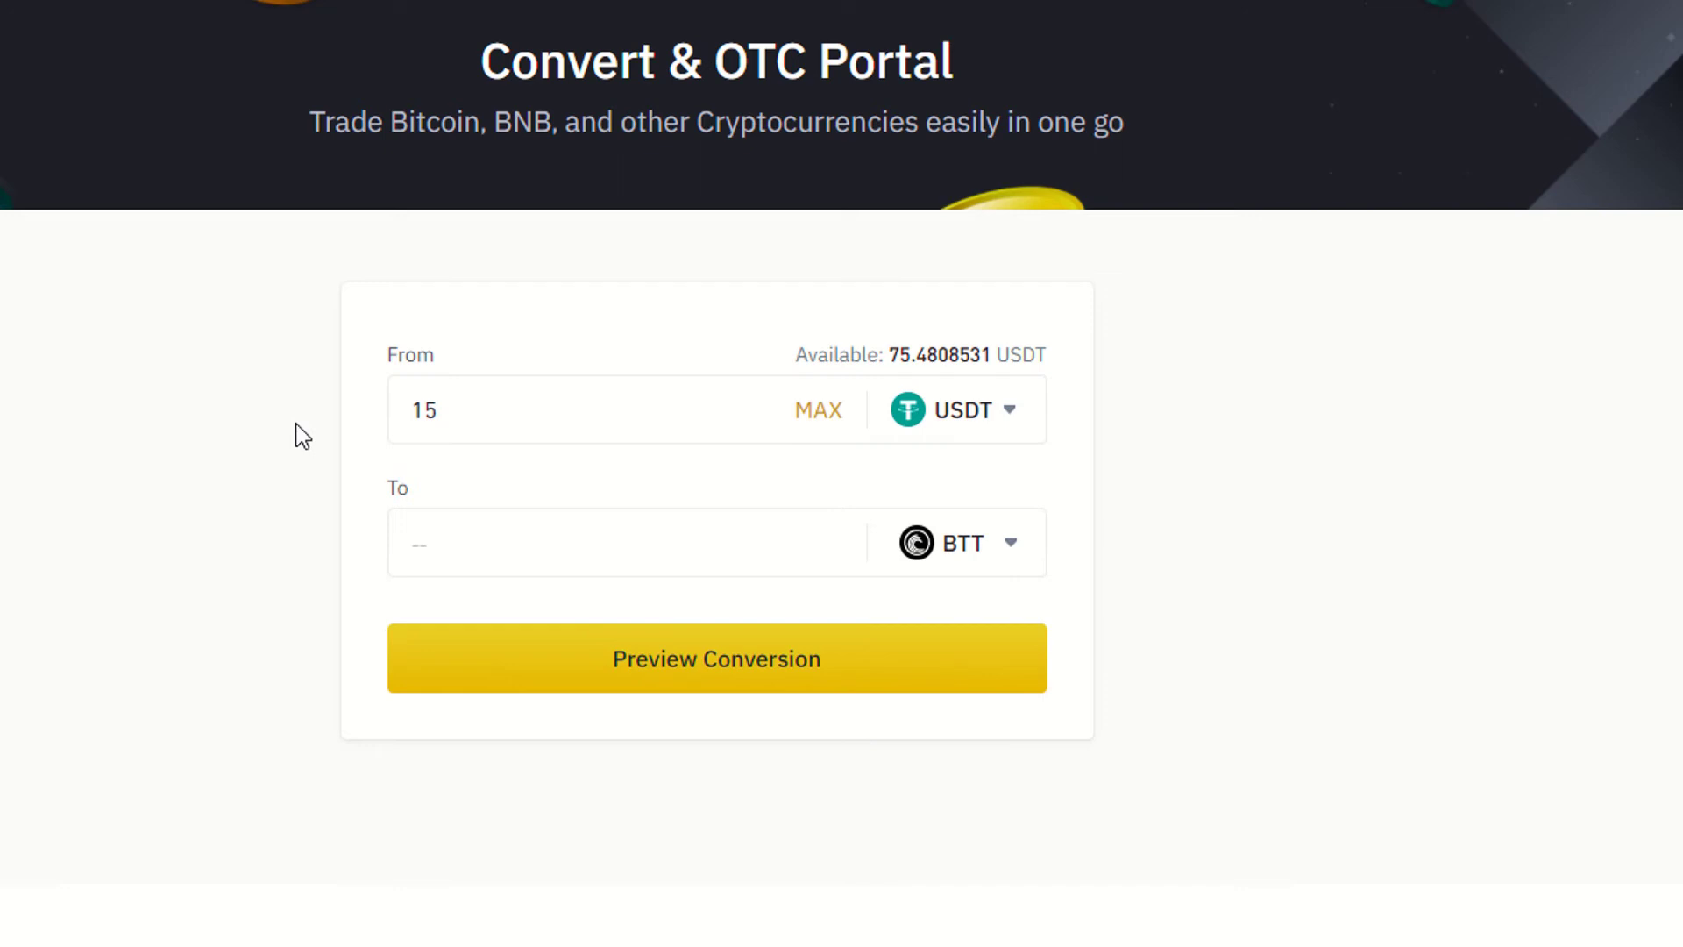
pyautogui.click(464, 422)
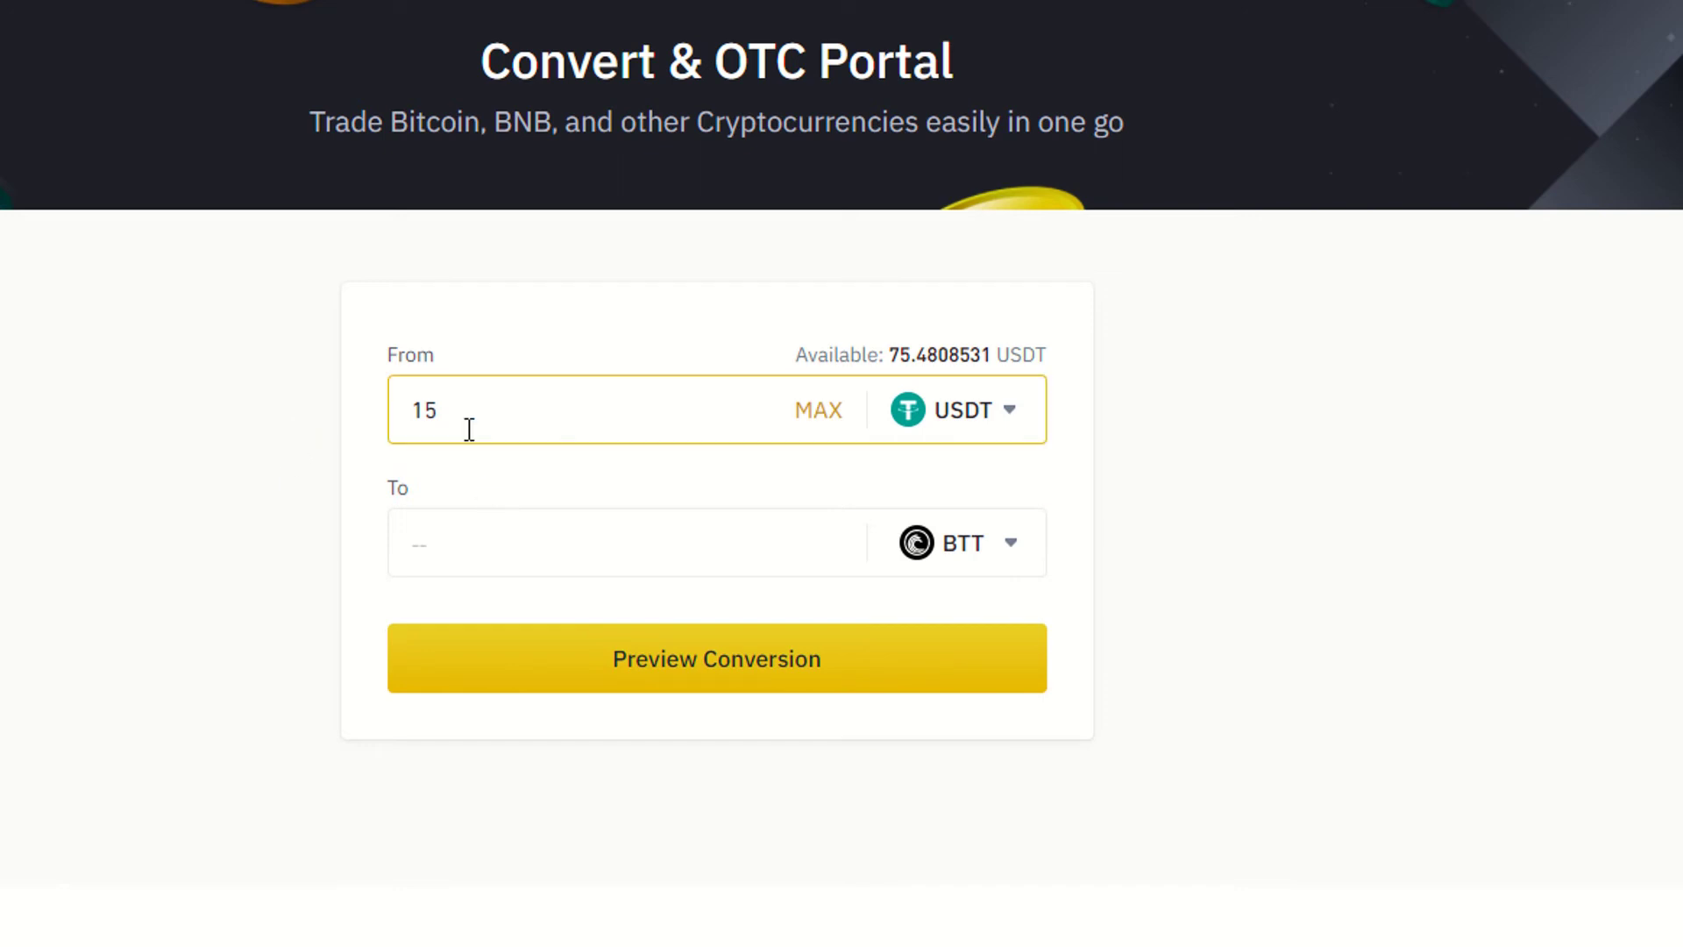
pyautogui.moveTo(462, 419); pyautogui.dragTo(387, 392)
pyautogui.click(676, 684)
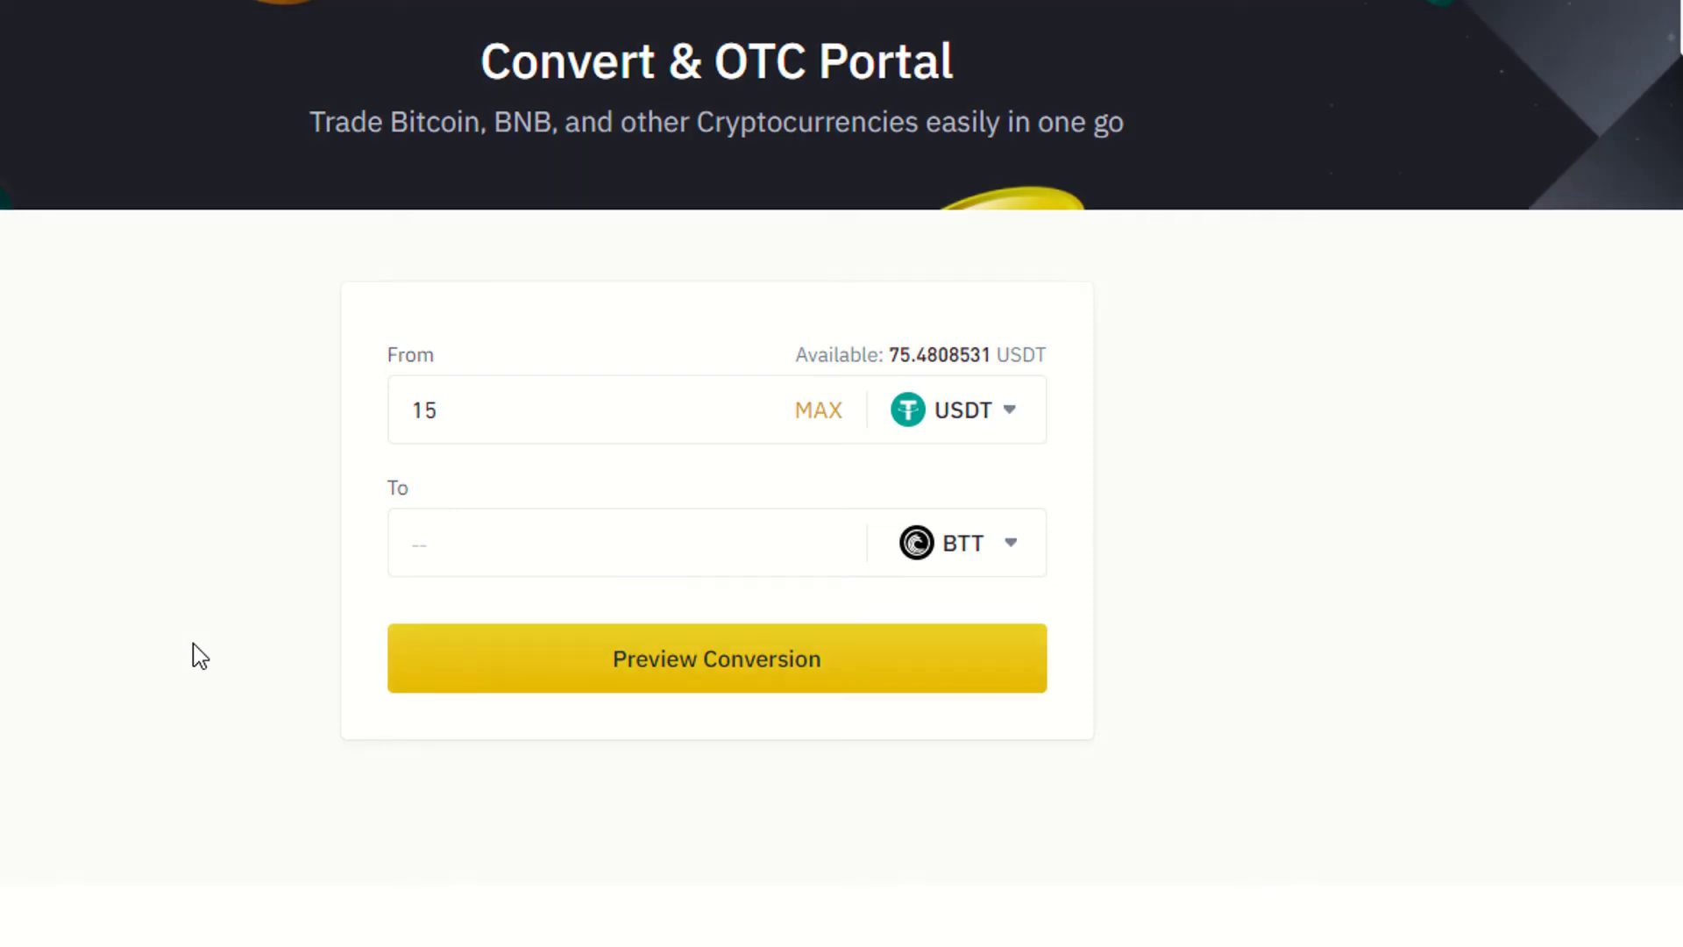
# Step: Change the amount to 16 USDT and preview the conversion
pyautogui.doubleClick(459, 406)
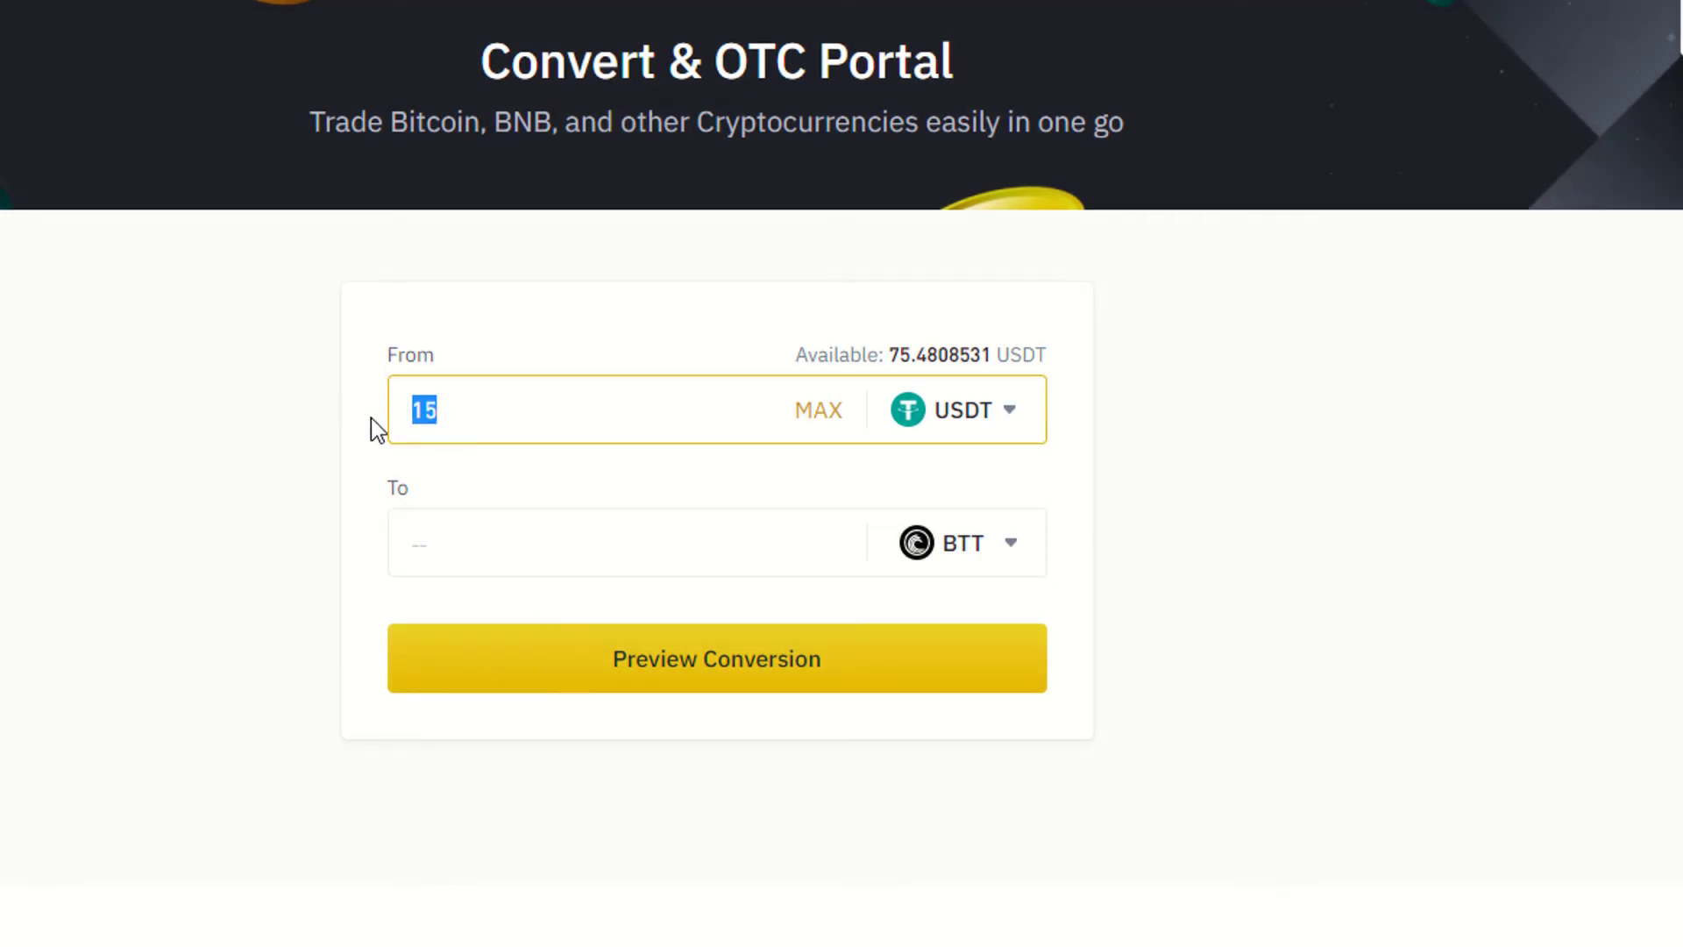
pyautogui.write('15')
pyautogui.press('BackSpace')
pyautogui.write('6')
pyautogui.click(795, 683)
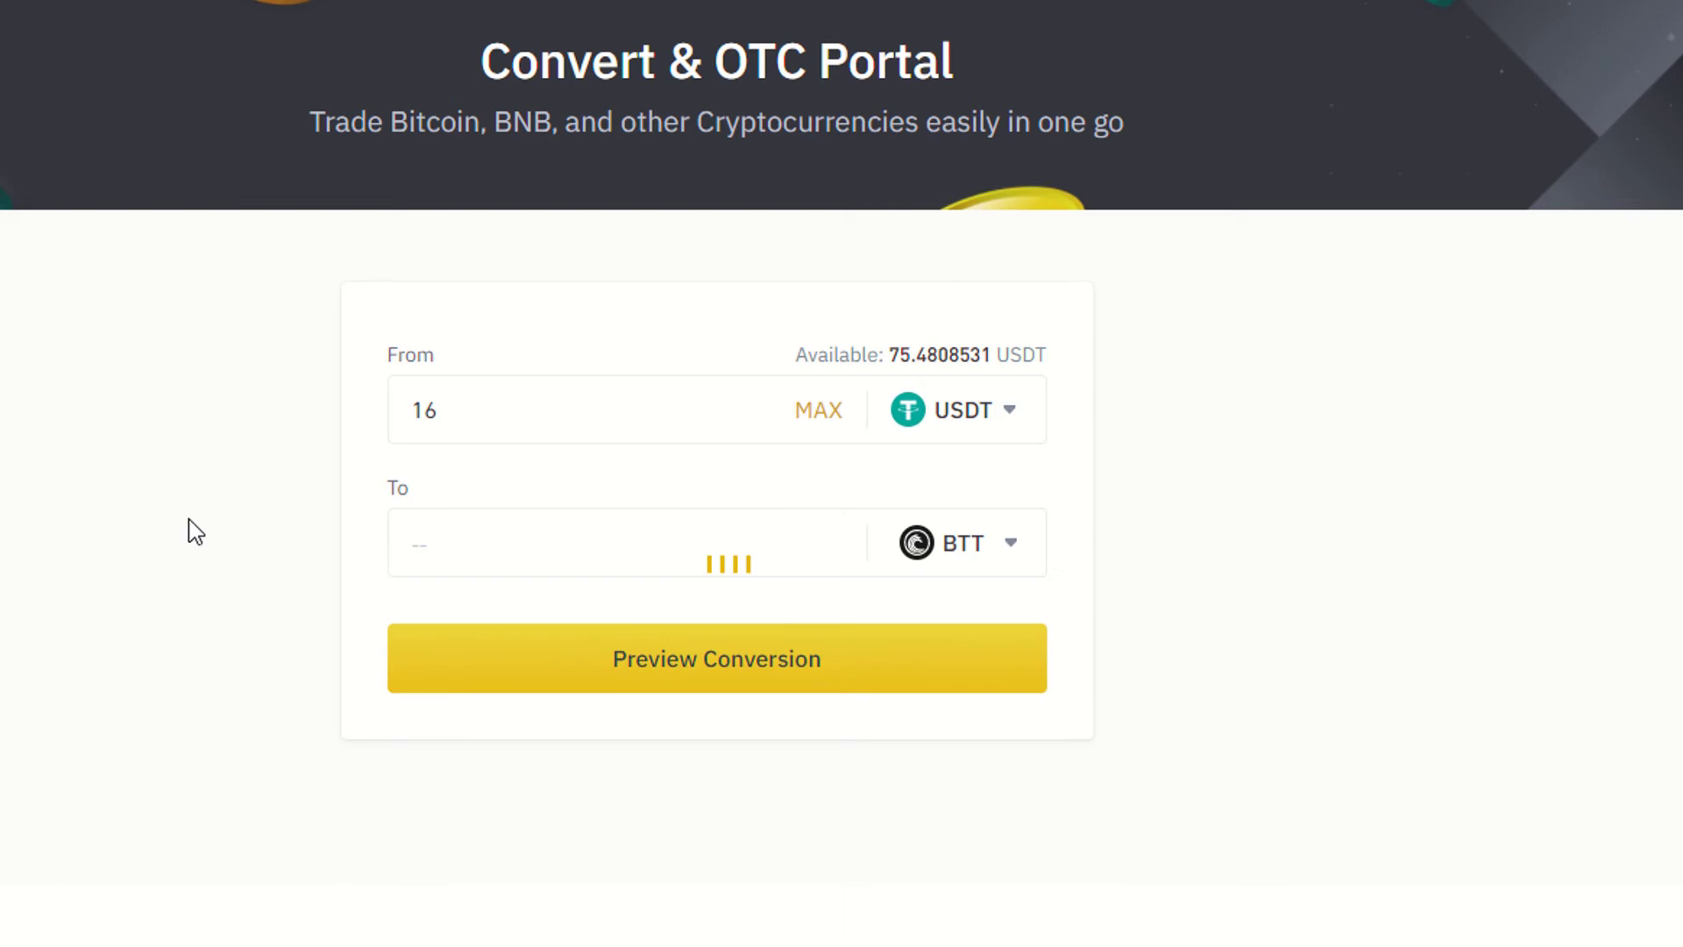
# Step: Change the amount to 14 USDT and preview the conversion
pyautogui.moveTo(436, 412); pyautogui.dragTo(314, 407)
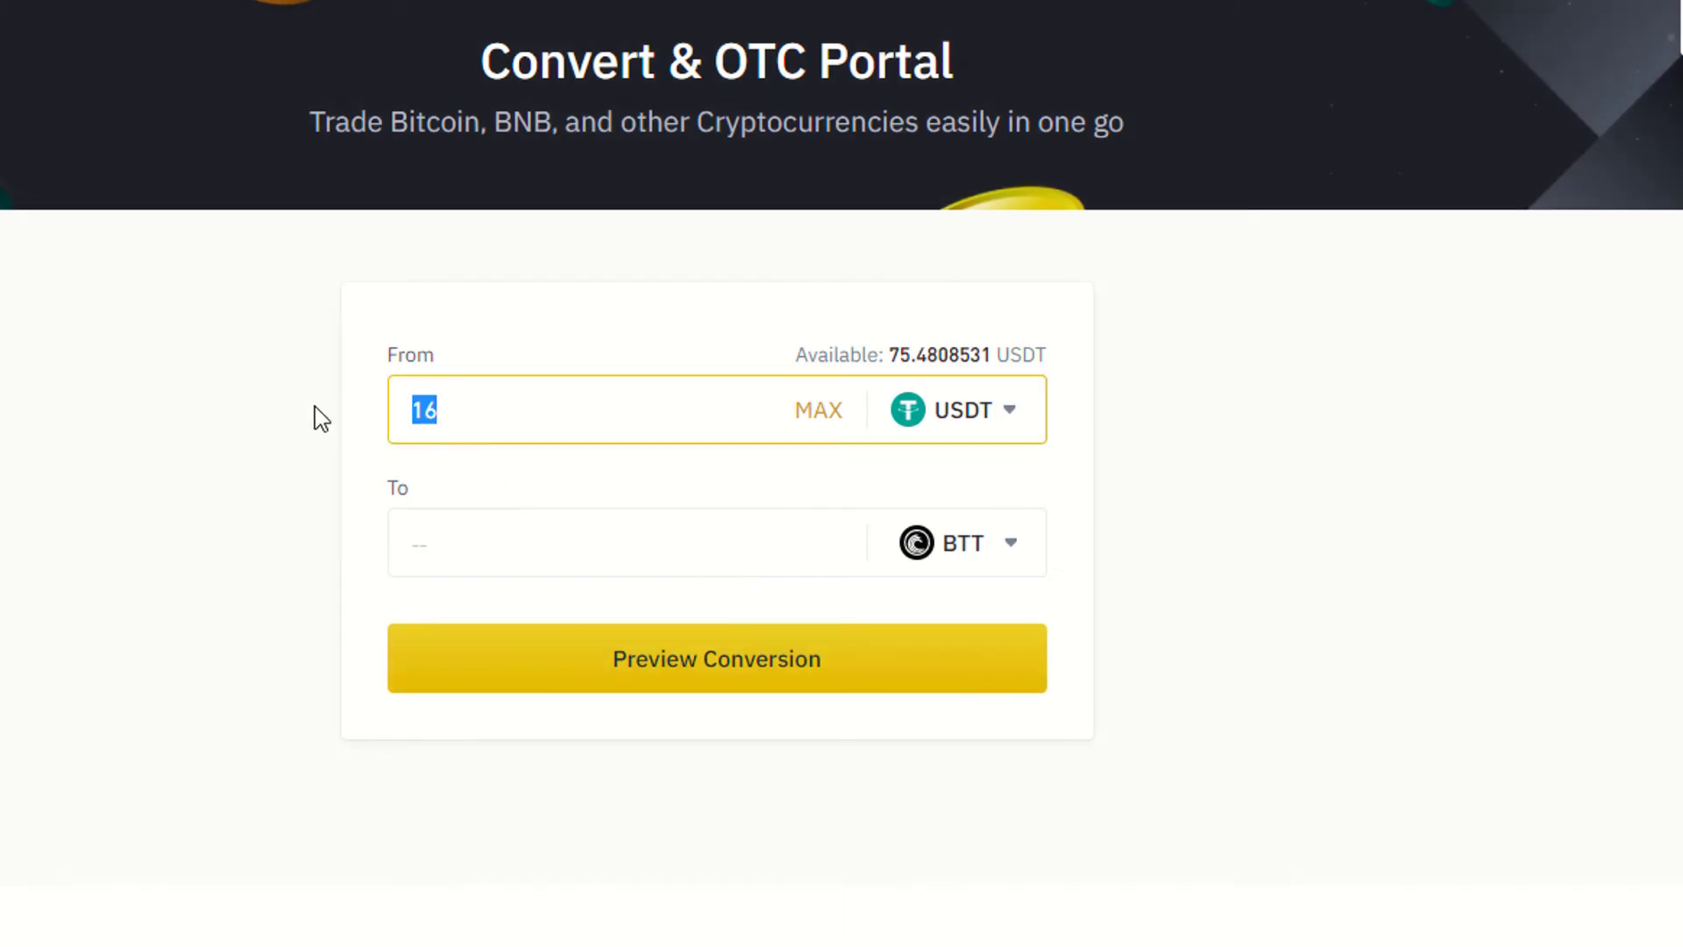
pyautogui.write('14')
pyautogui.click(681, 662)
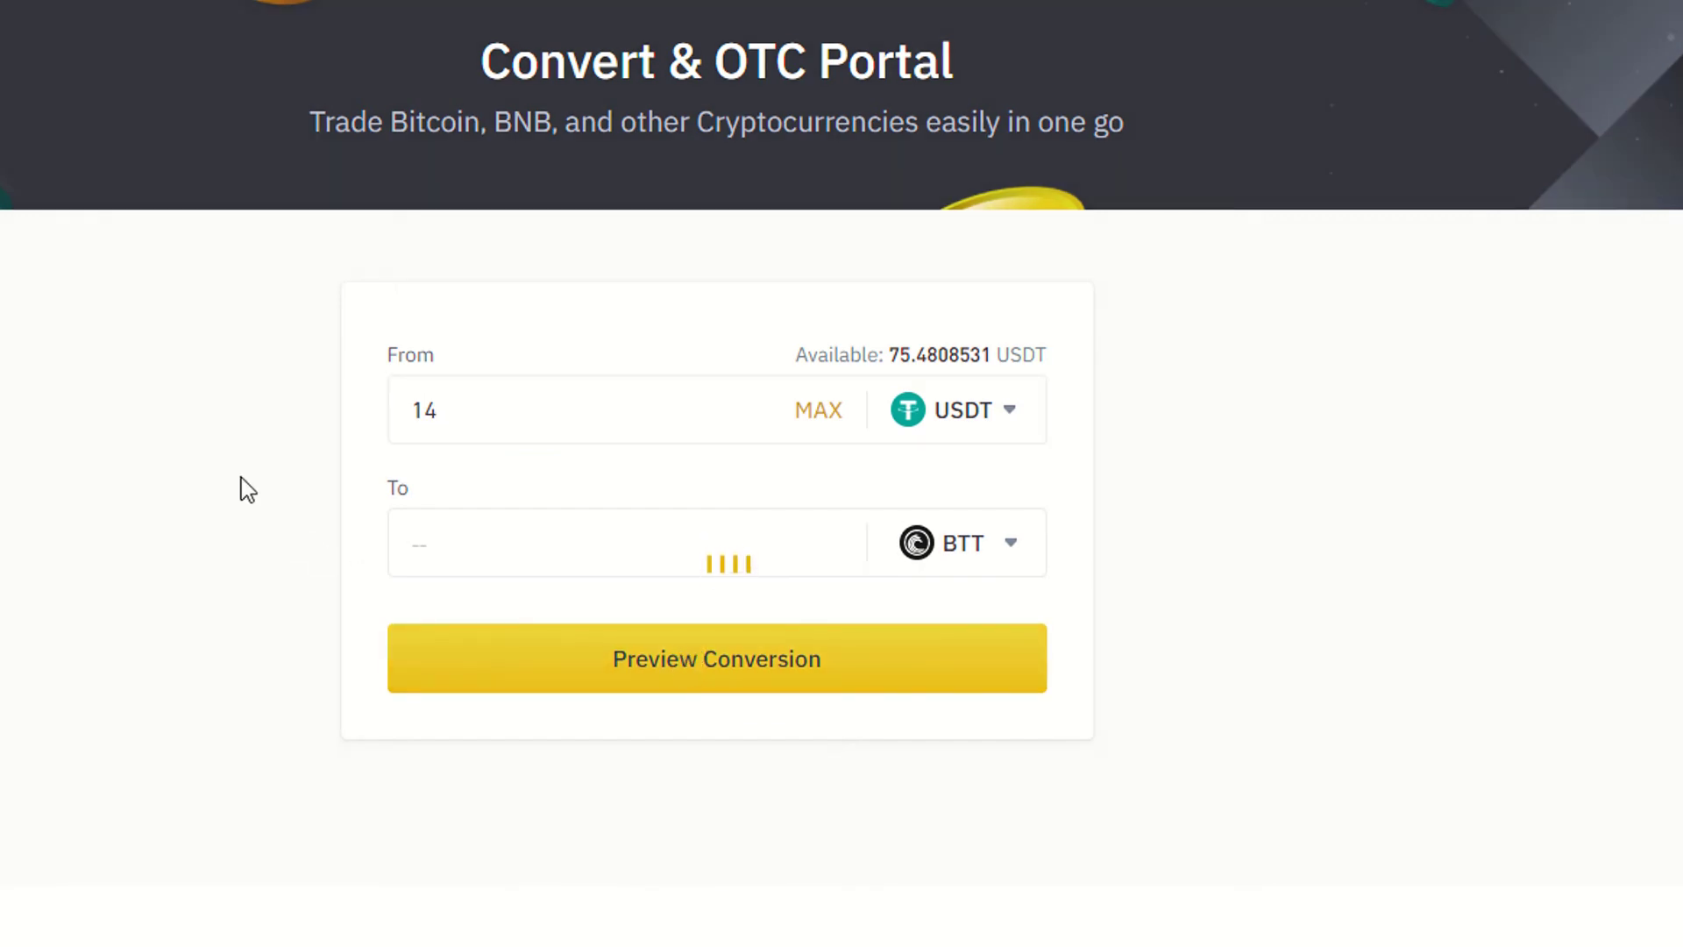
pyautogui.moveTo(462, 398); pyautogui.dragTo(353, 386)
# Step: Enter 20 USDT, preview, and confirm the conversion to 2679.65046639 BTT
pyautogui.write('20')
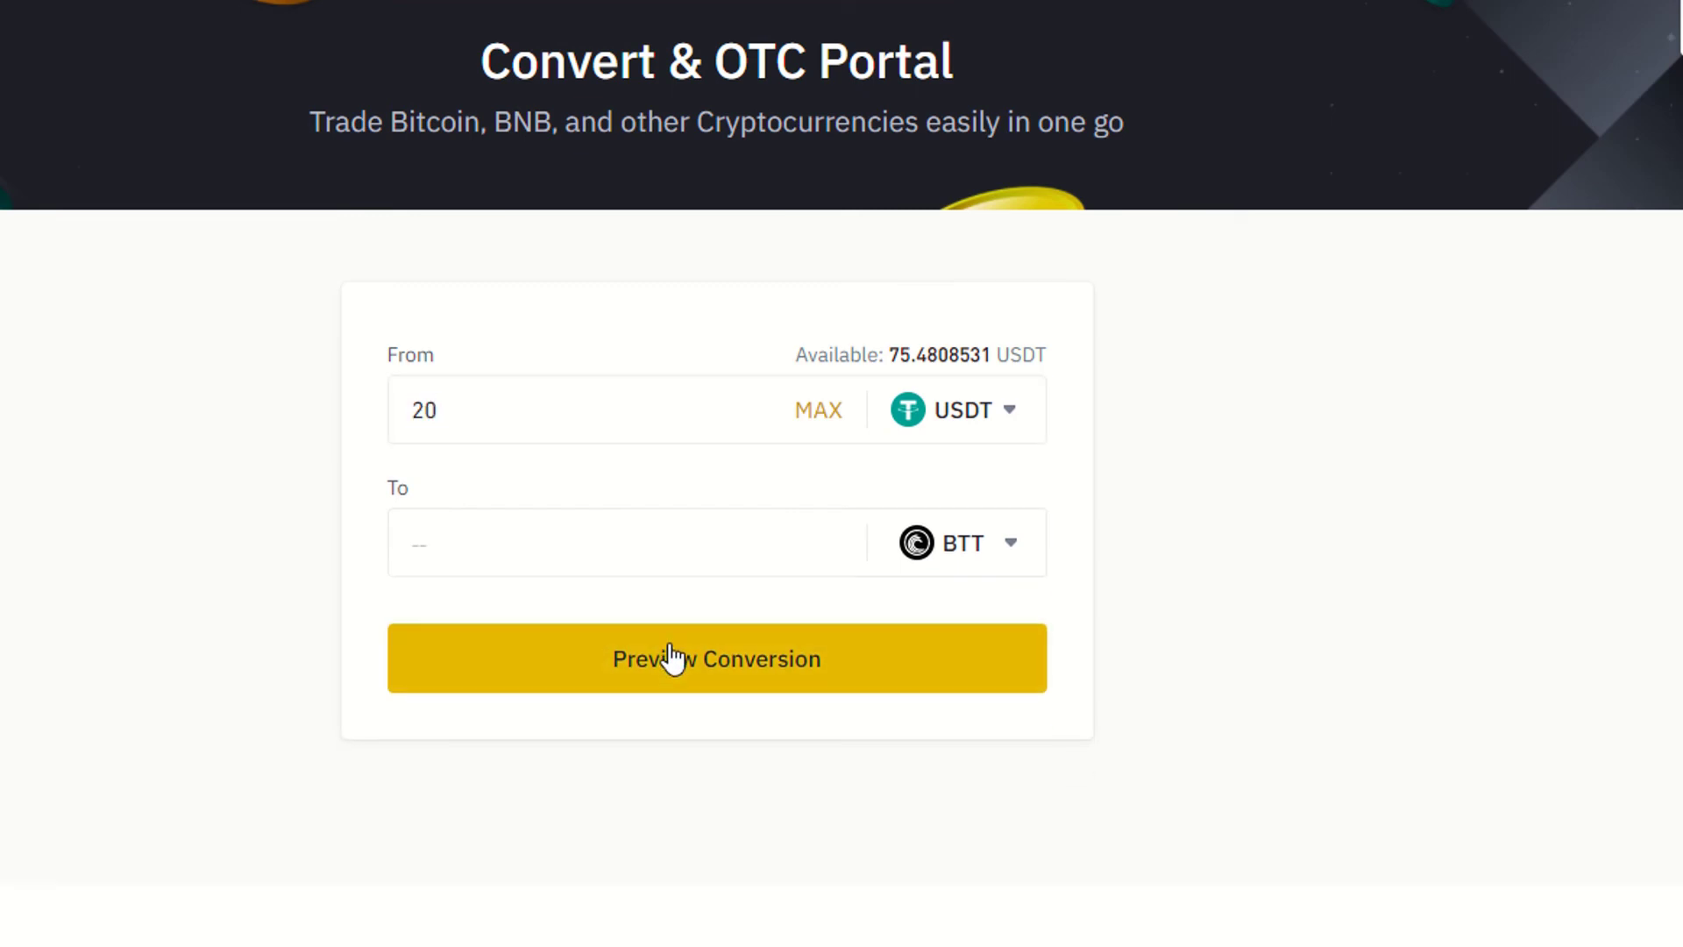
pyautogui.click(665, 658)
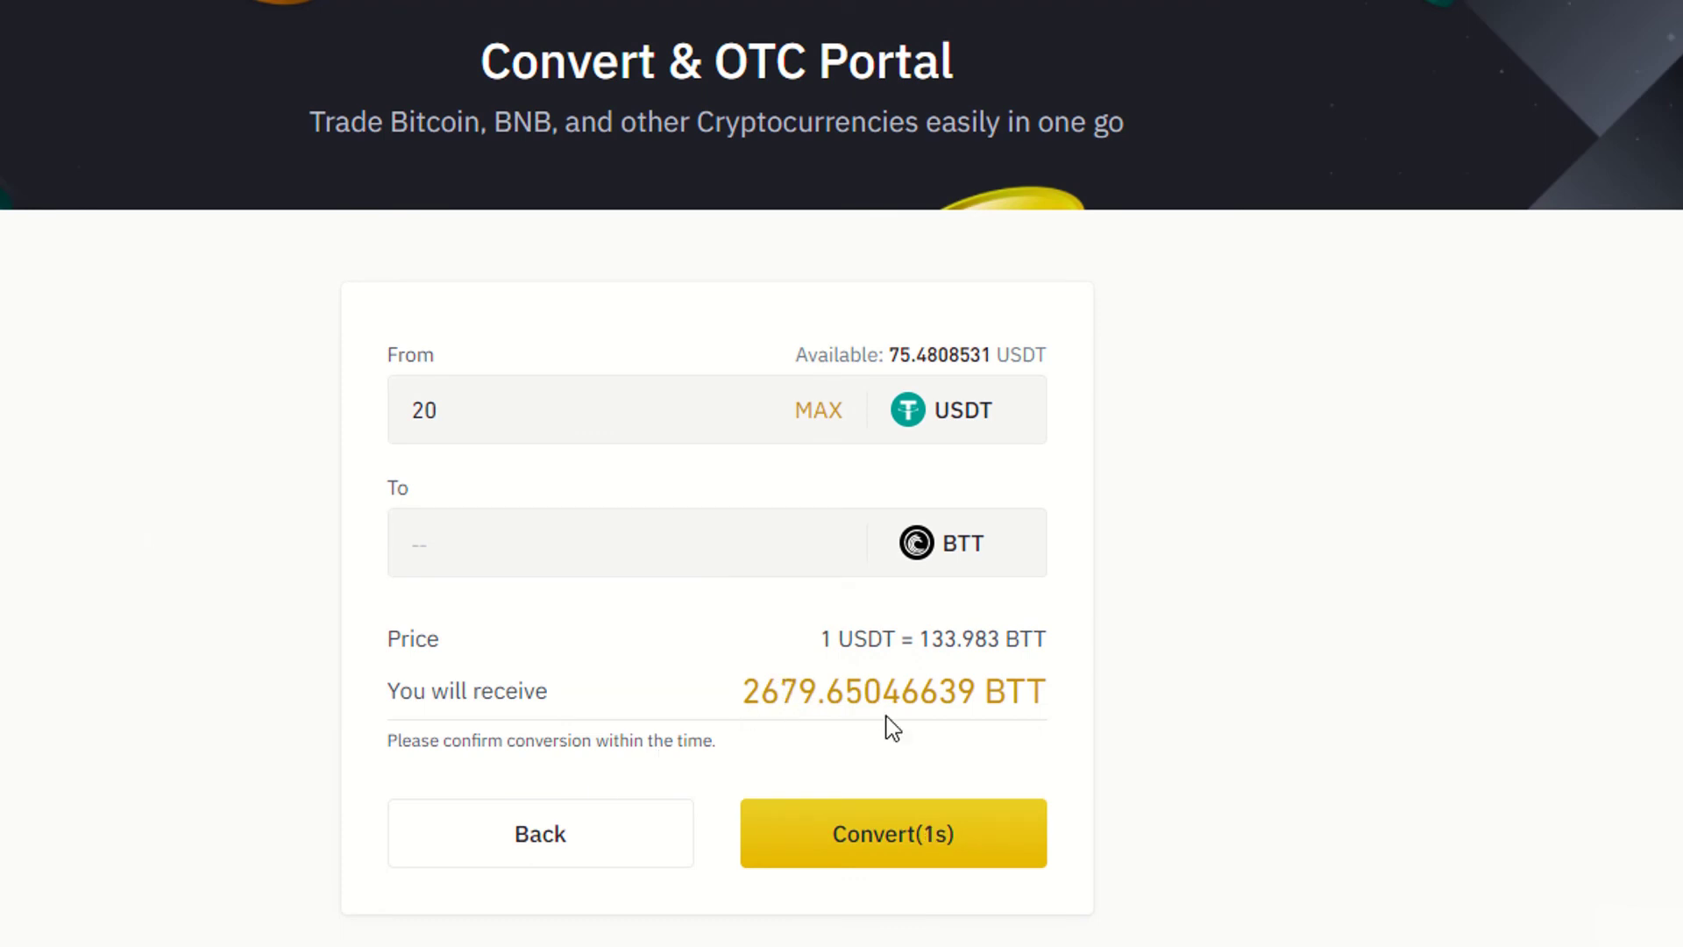
pyautogui.click(897, 829)
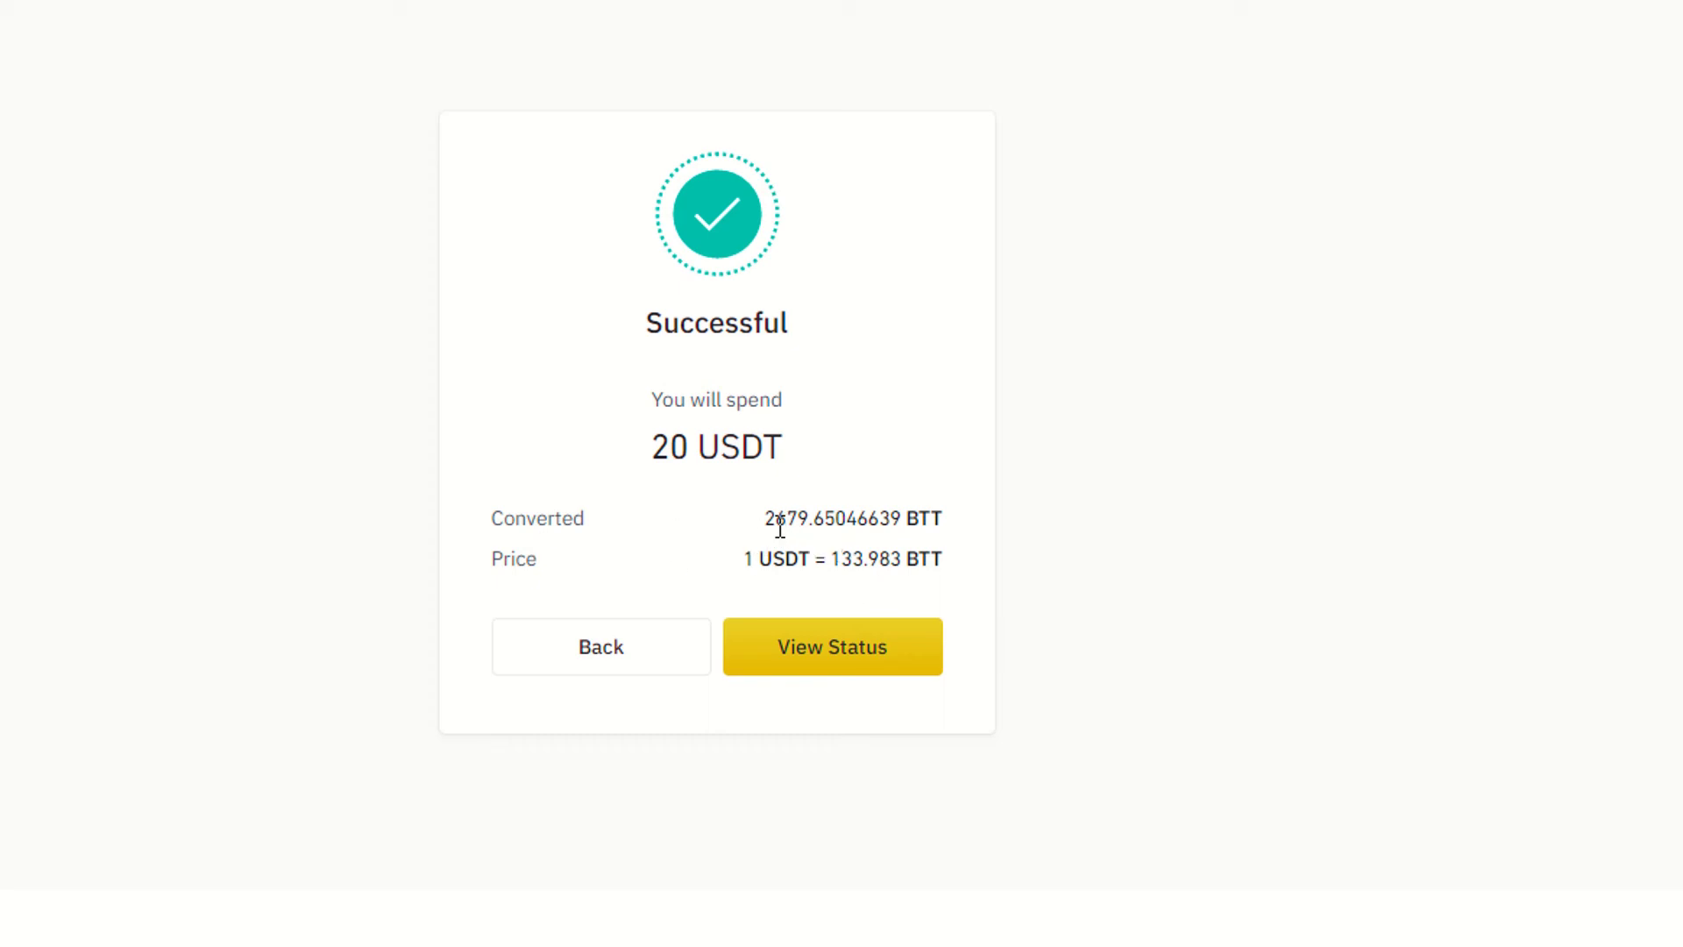
pyautogui.moveTo(765, 518); pyautogui.dragTo(815, 513)
# Step: Check the conversion status, then view the Fiat and Spot wallet's BTT balance of 4,448.88123562
pyautogui.click(841, 672)
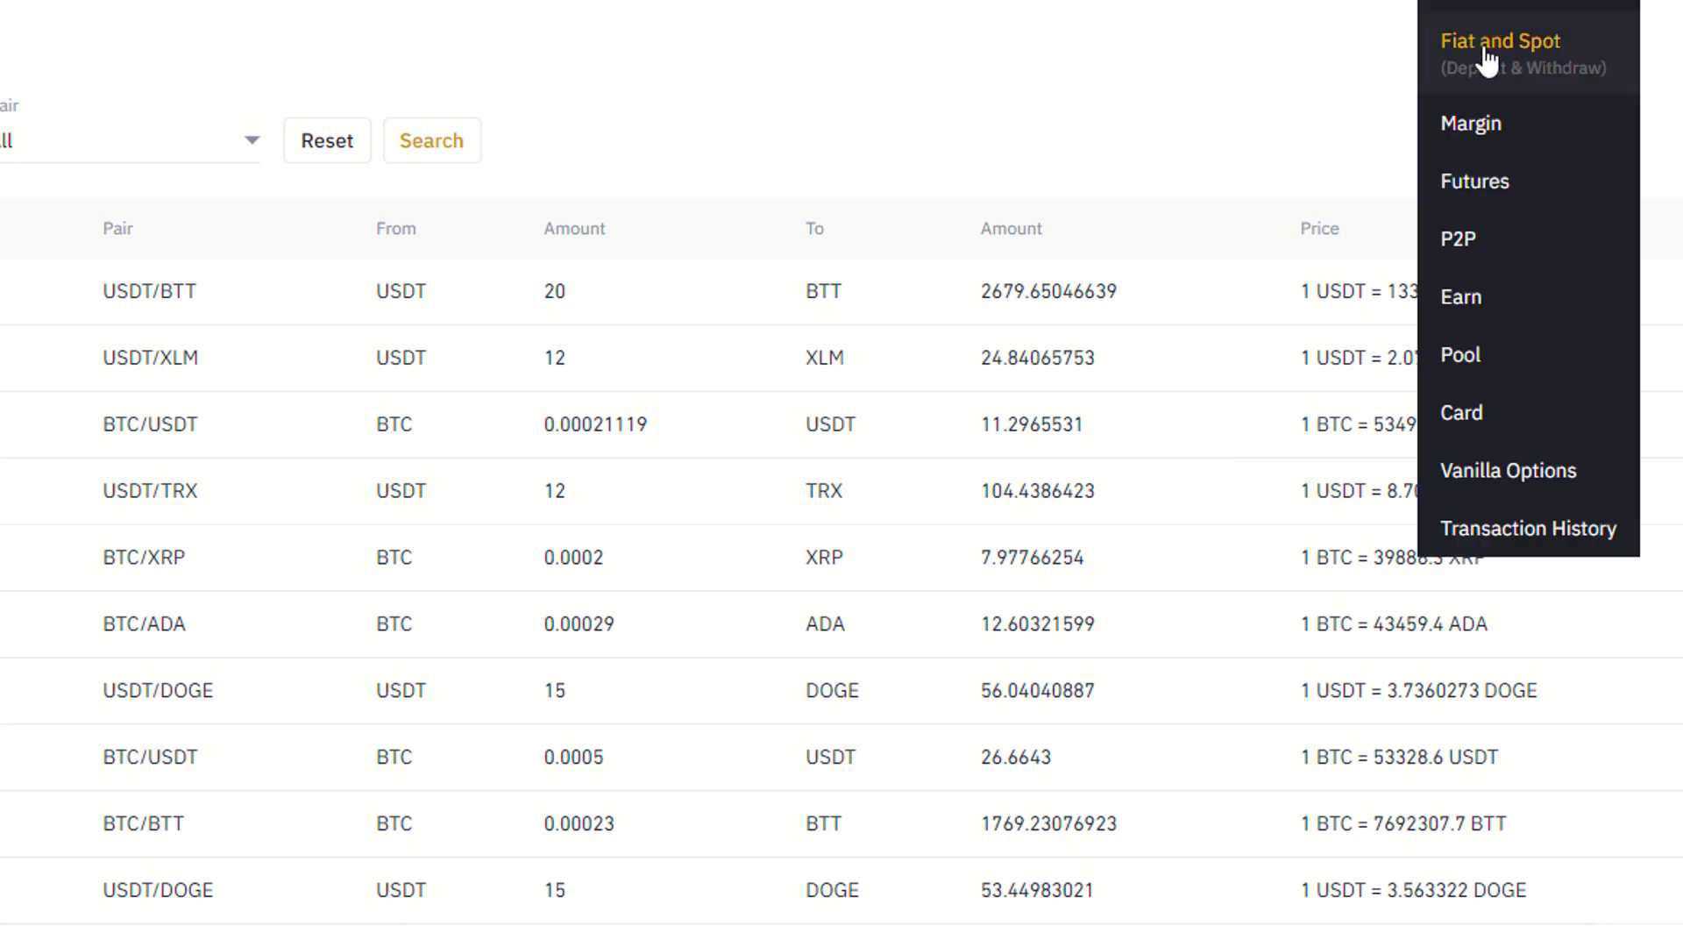
pyautogui.click(1484, 35)
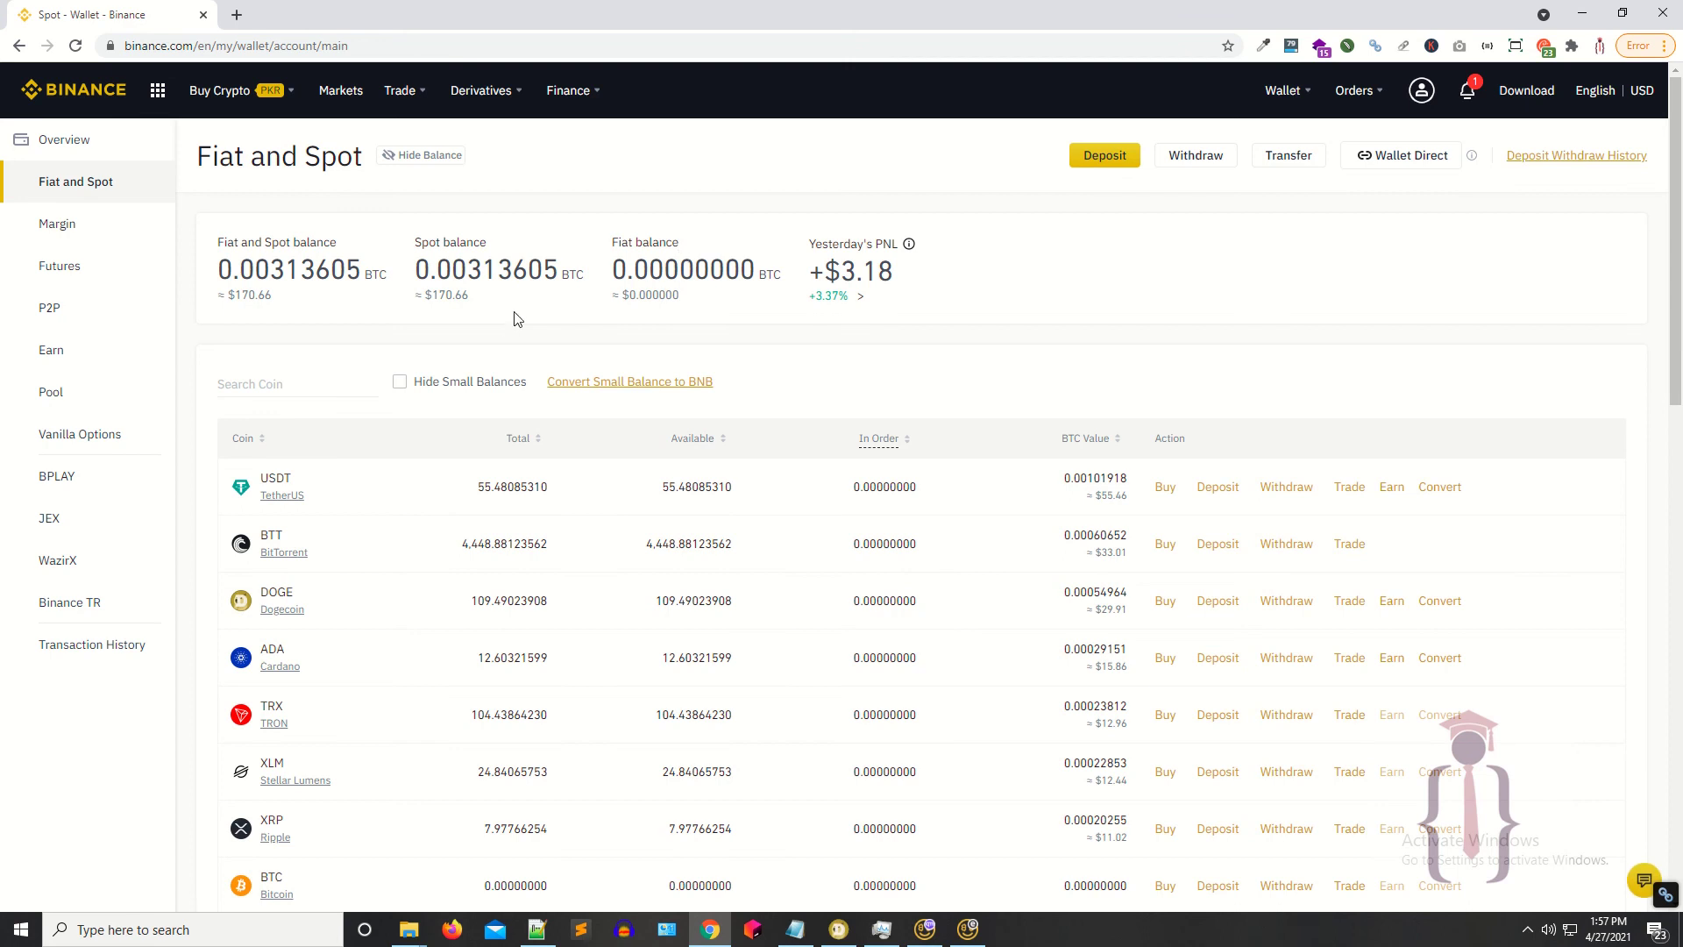
pyautogui.scroll(-1, 513, 319)
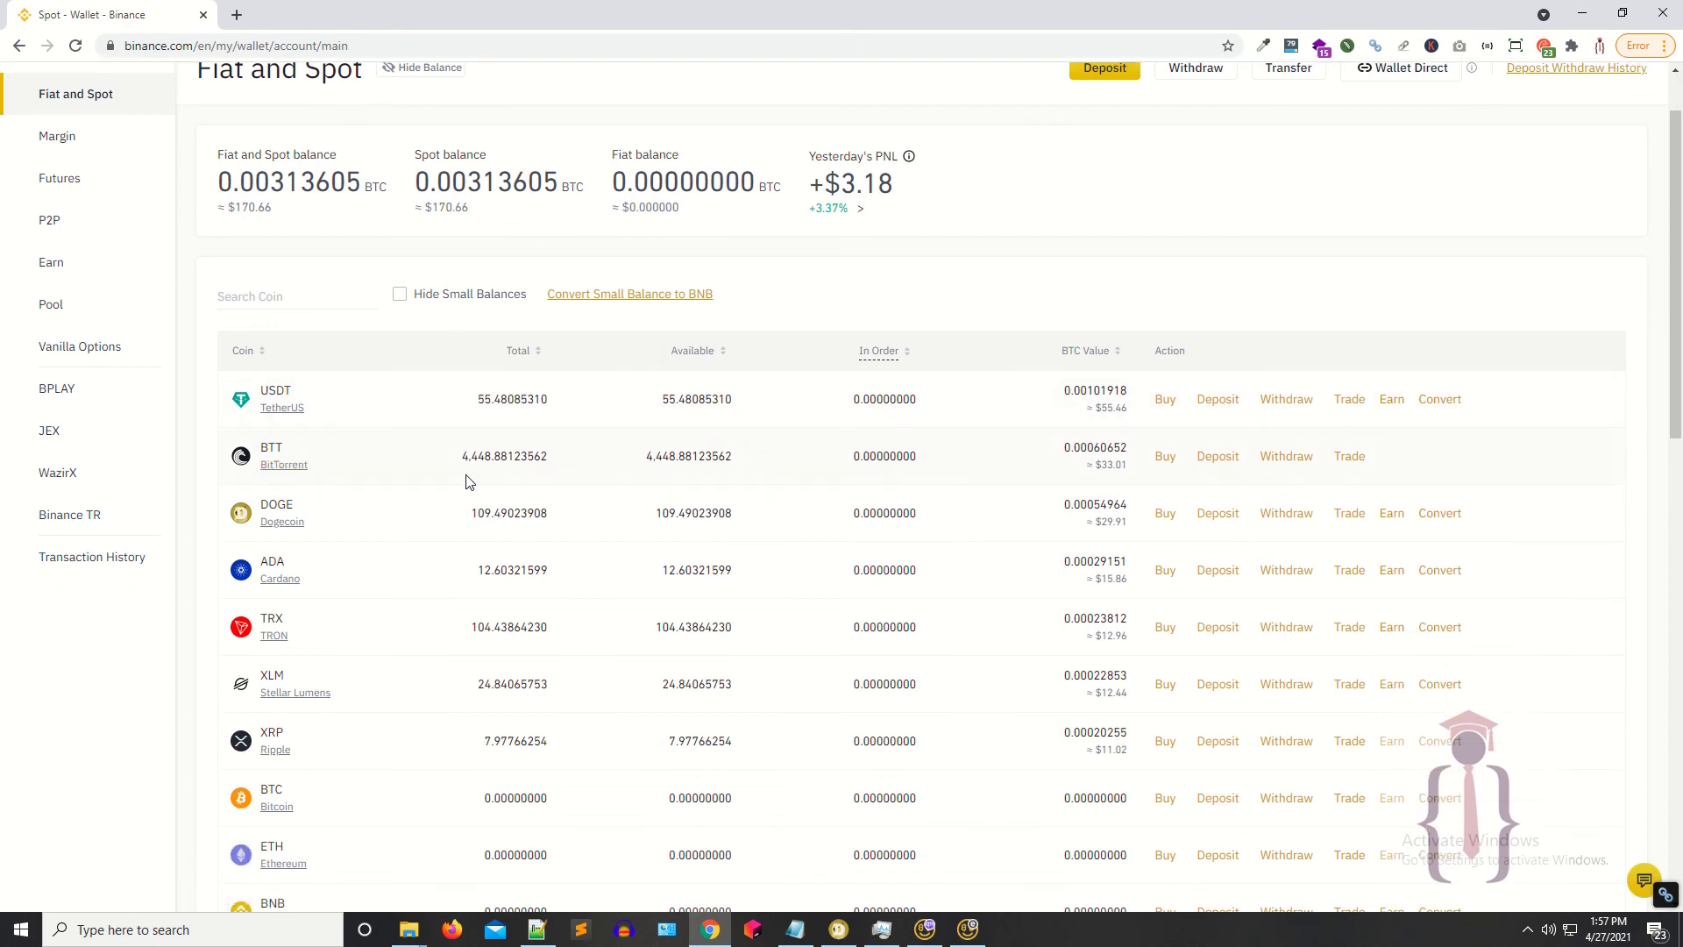